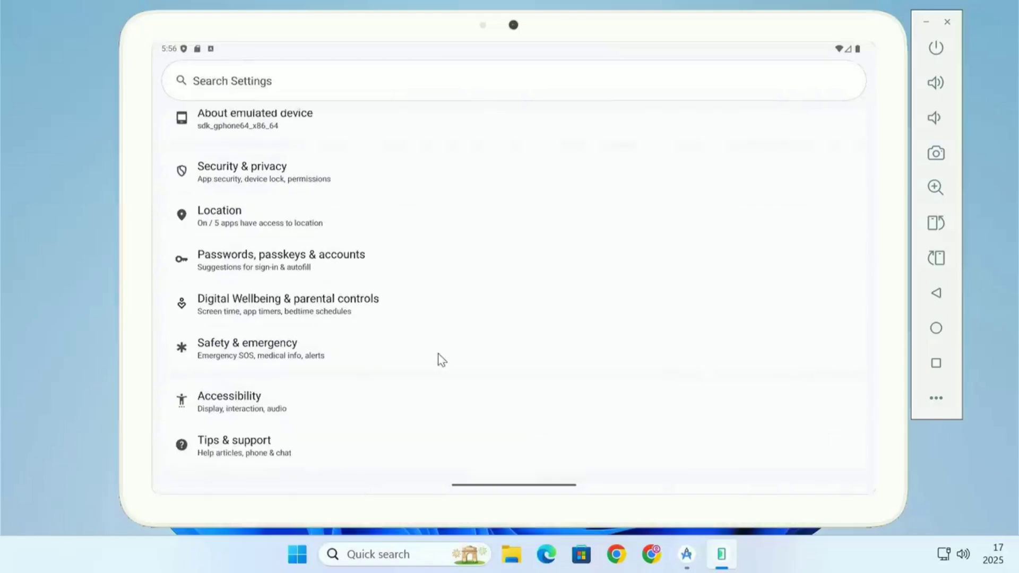
# - Open the emulated device's About page and view its Android version details
pyautogui.click(303, 129)
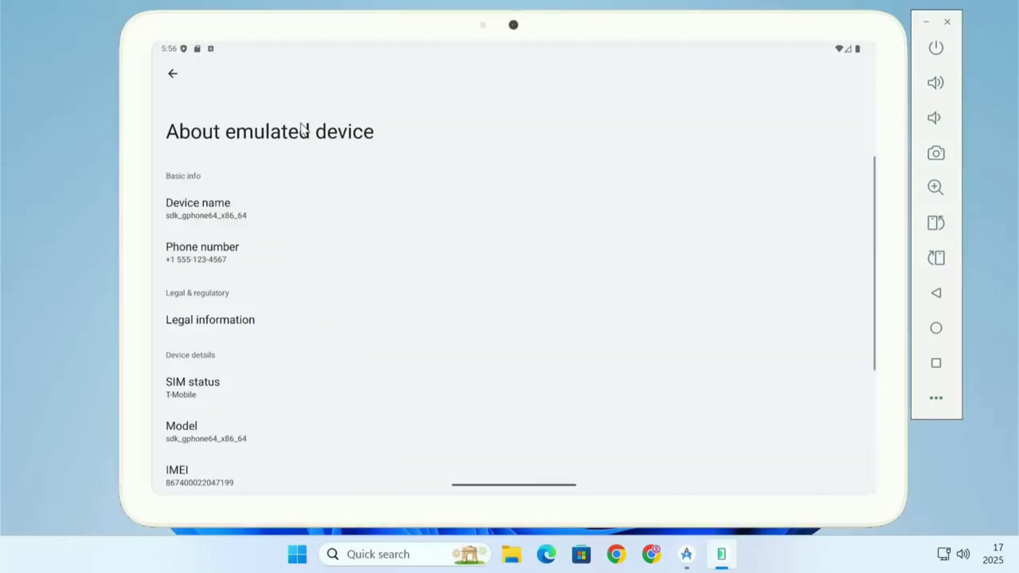
pyautogui.scroll(-5, 366, 326)
pyautogui.click(210, 296)
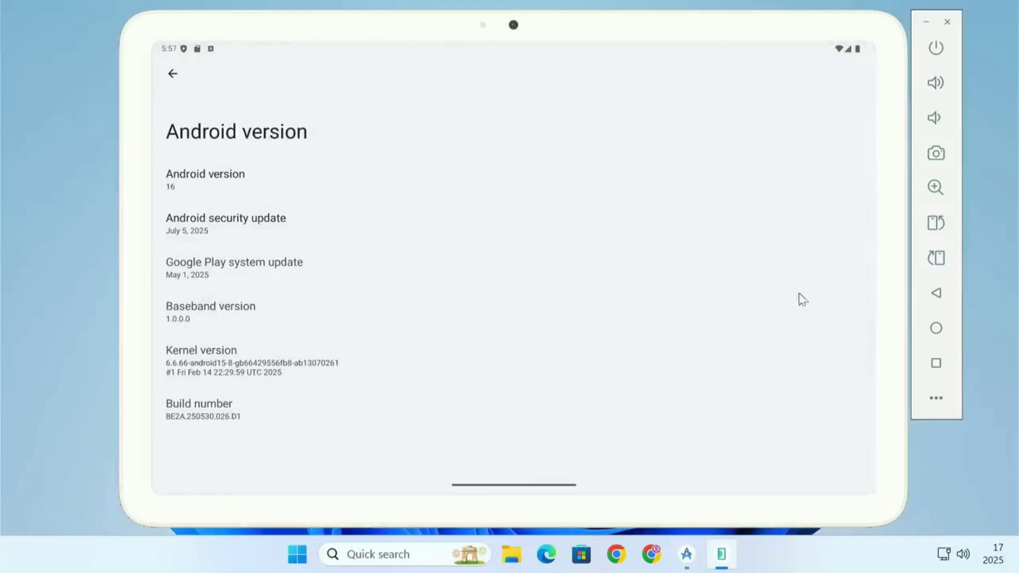
# - Return to the tablet's home screen and launch Chrome from the app drawer
pyautogui.click(936, 295)
pyautogui.click(936, 295)
pyautogui.click(936, 294)
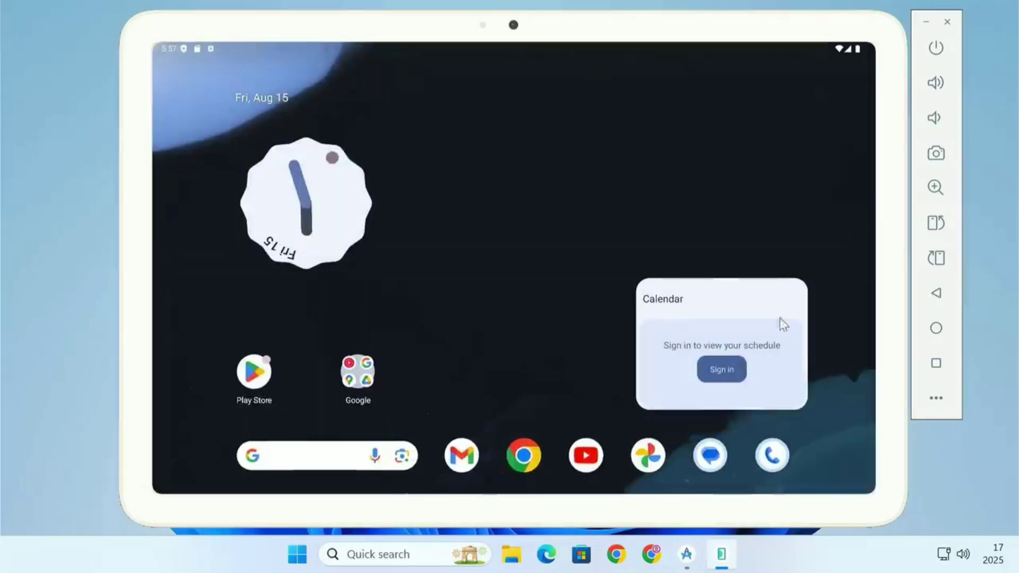
pyautogui.moveTo(508, 356); pyautogui.dragTo(517, 254)
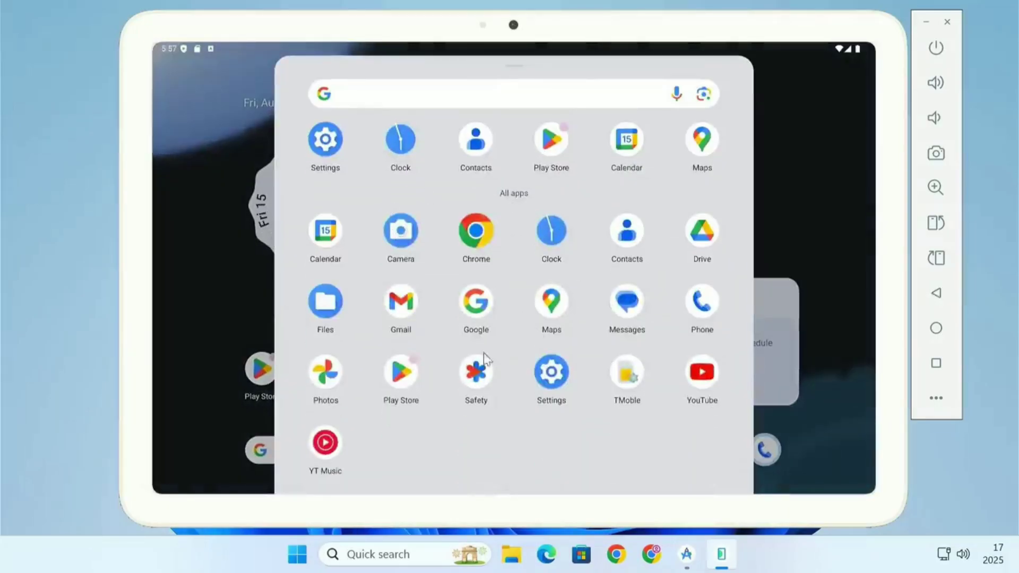
pyautogui.click(474, 235)
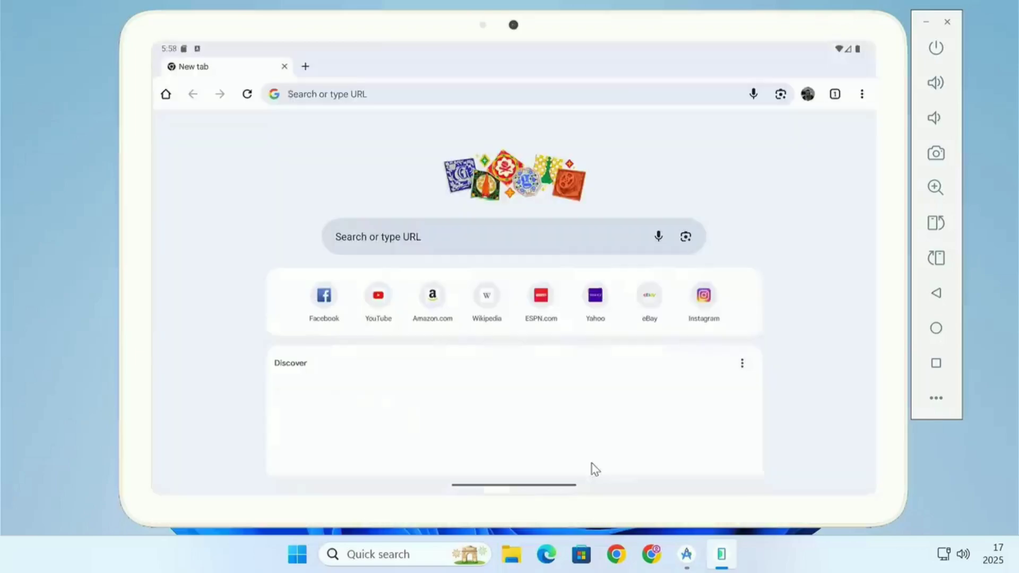
# - Open the Facebook shortcut, then open Amazon in a new browser tab
pyautogui.click(329, 306)
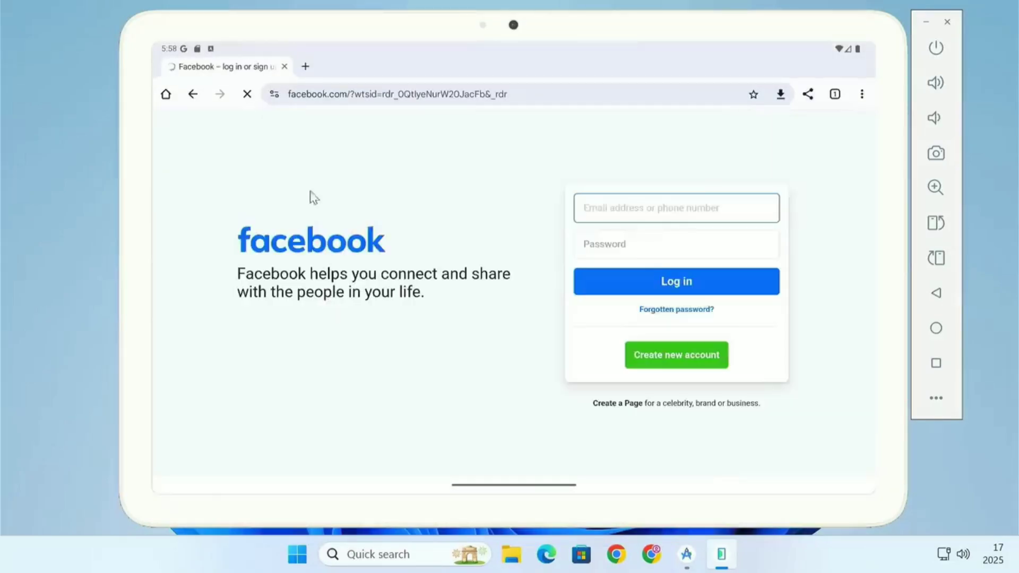
pyautogui.click(307, 67)
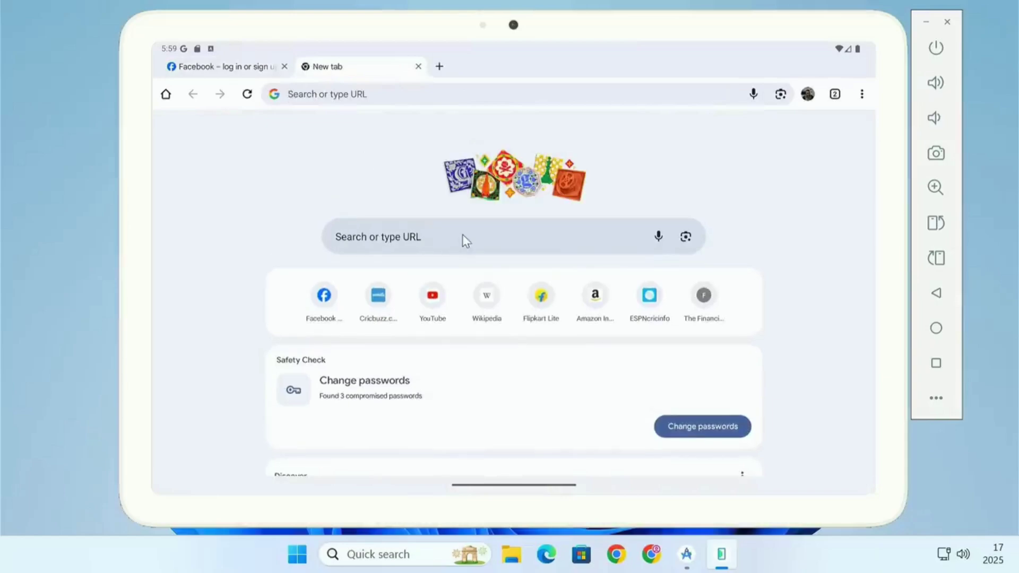
pyautogui.click(592, 310)
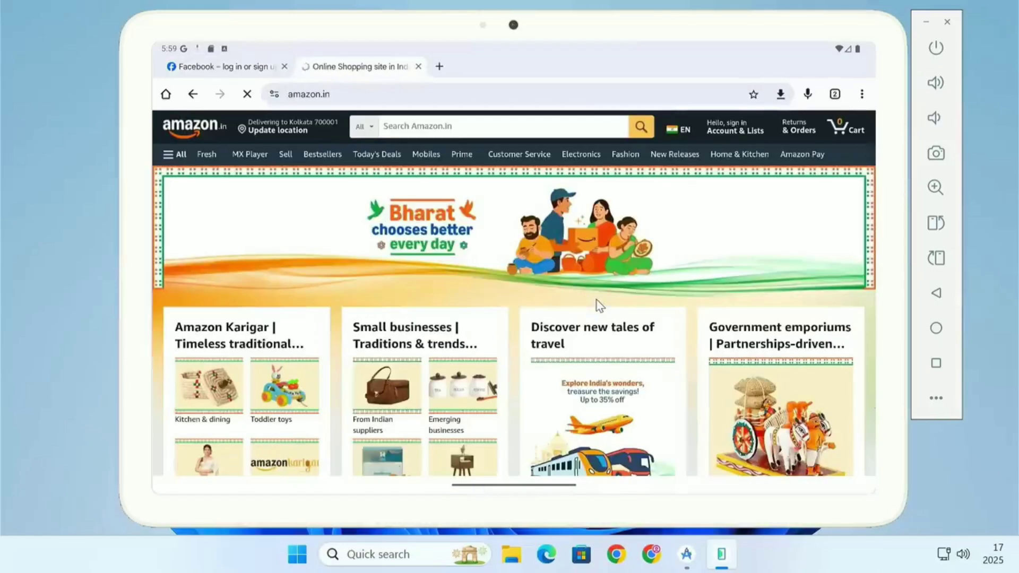
# - Go back to the home screen, open YouTube from the app drawer and play the Avatar: Fire and Ash trailer
pyautogui.click(936, 328)
pyautogui.moveTo(547, 365); pyautogui.dragTo(555, 279)
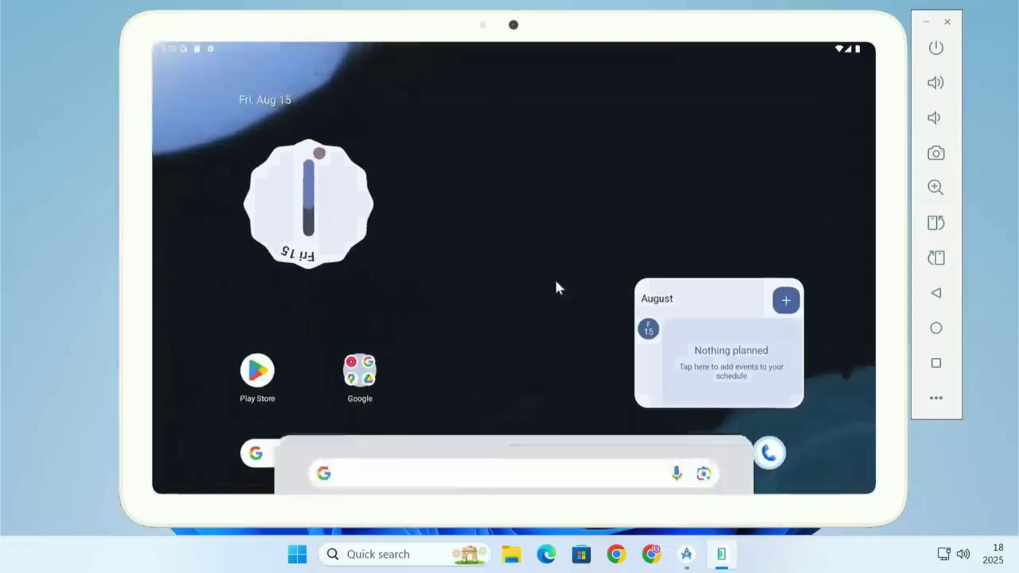
pyautogui.click(704, 373)
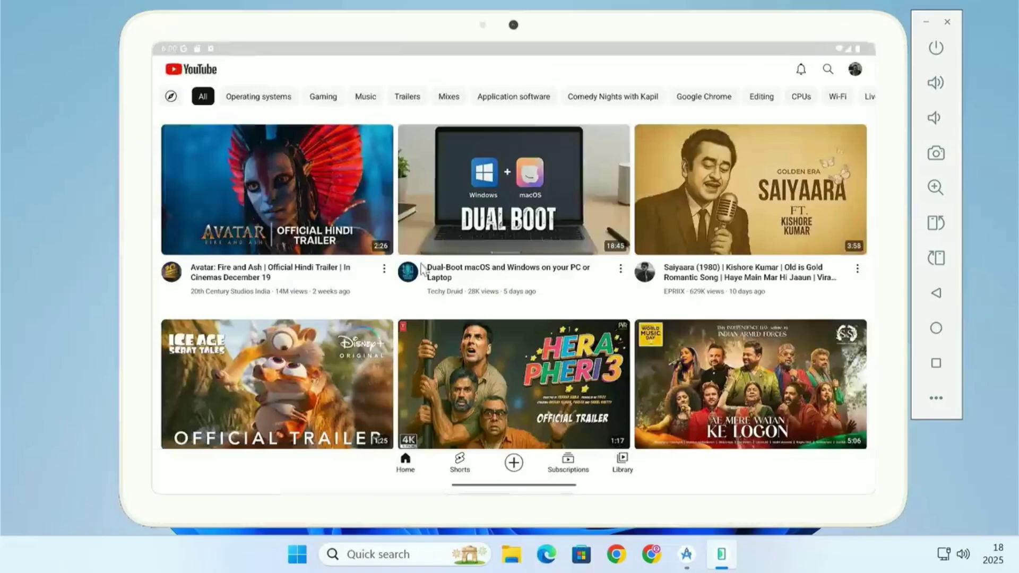
pyautogui.click(313, 225)
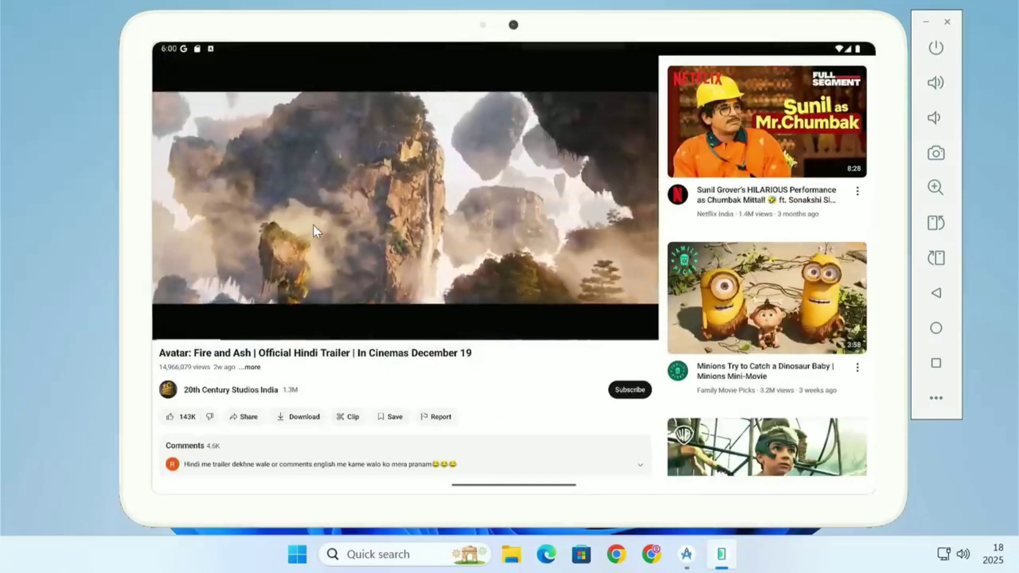
# - Switch the trailer to full screen and dismiss the full-screen tip
pyautogui.click(520, 260)
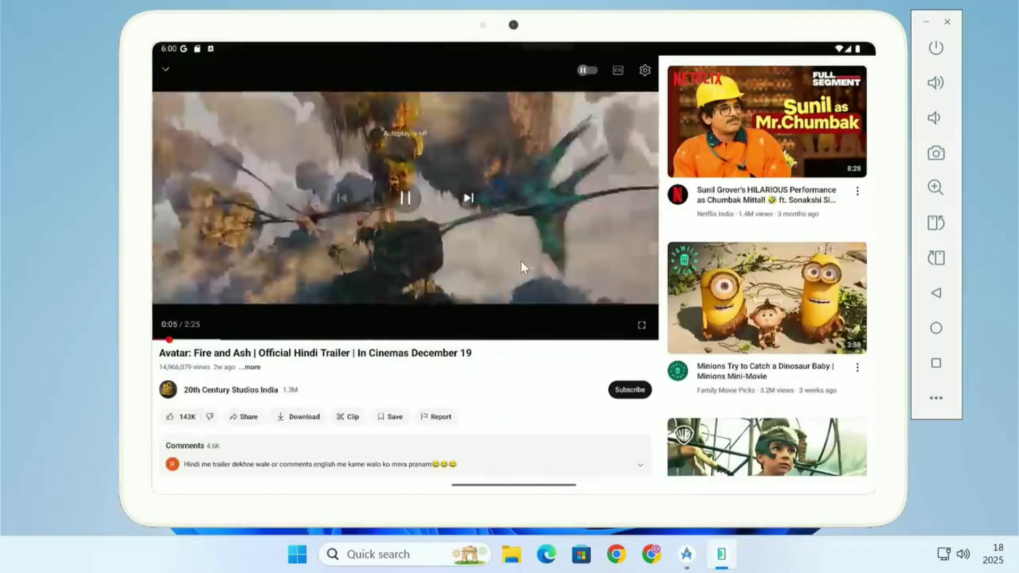
pyautogui.click(644, 324)
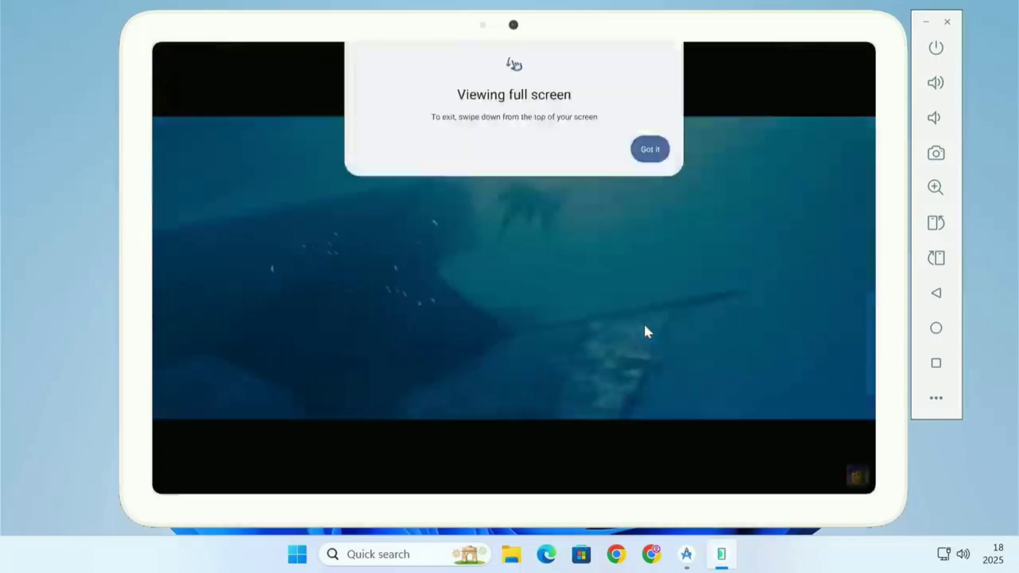
pyautogui.click(651, 149)
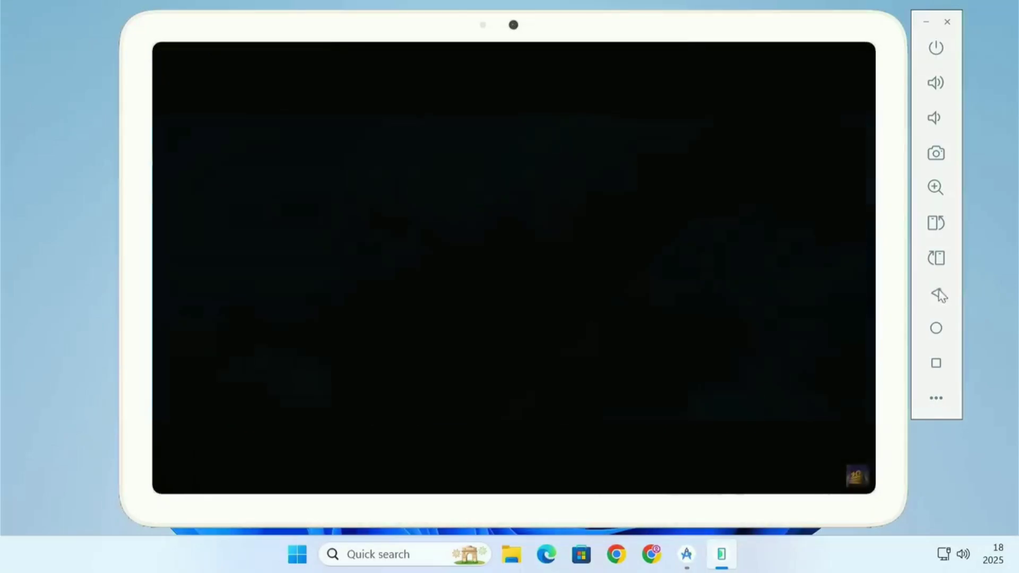
# - Leave the video, return home and open the Files app from the app drawer
pyautogui.click(937, 293)
pyautogui.click(936, 328)
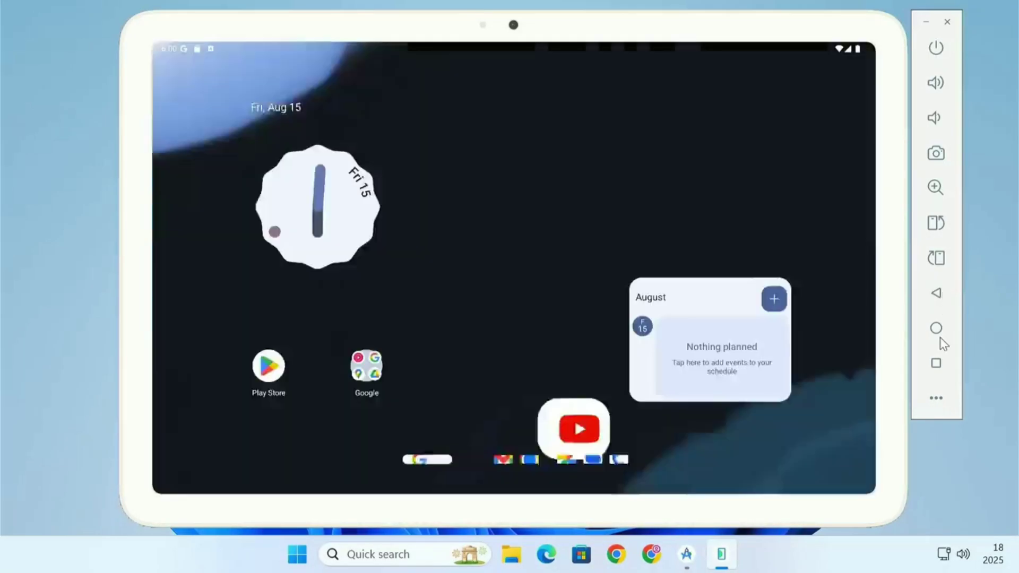
pyautogui.moveTo(574, 276); pyautogui.dragTo(573, 175)
pyautogui.click(325, 298)
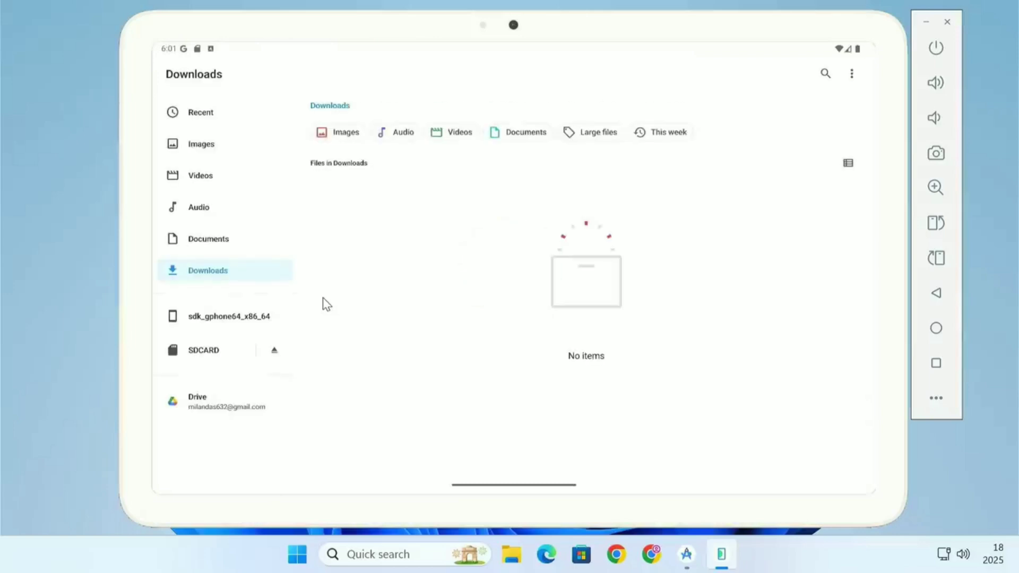
# - Browse the Images, Videos and Audio categories in Files
pyautogui.click(234, 151)
pyautogui.click(234, 178)
pyautogui.click(236, 208)
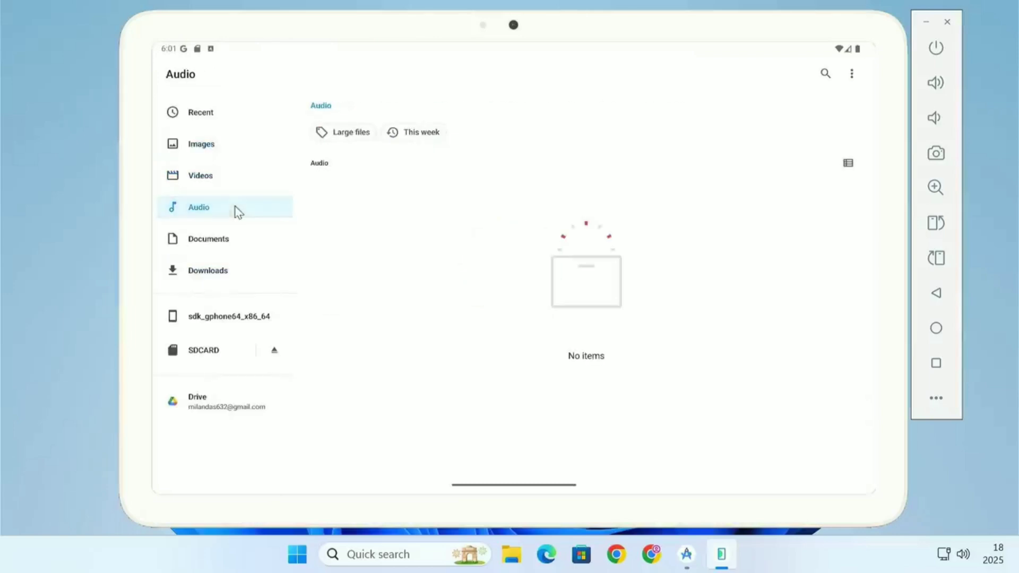
# - Open the Play Store from the home screen and browse the Games section
pyautogui.click(936, 328)
pyautogui.click(255, 370)
pyautogui.click(539, 380)
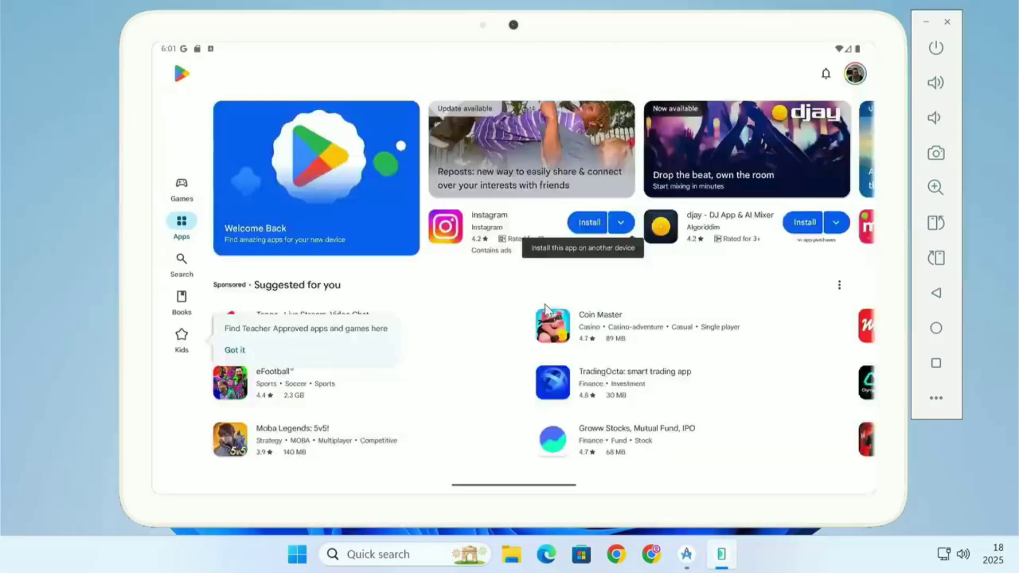
pyautogui.scroll(-10, 498, 339)
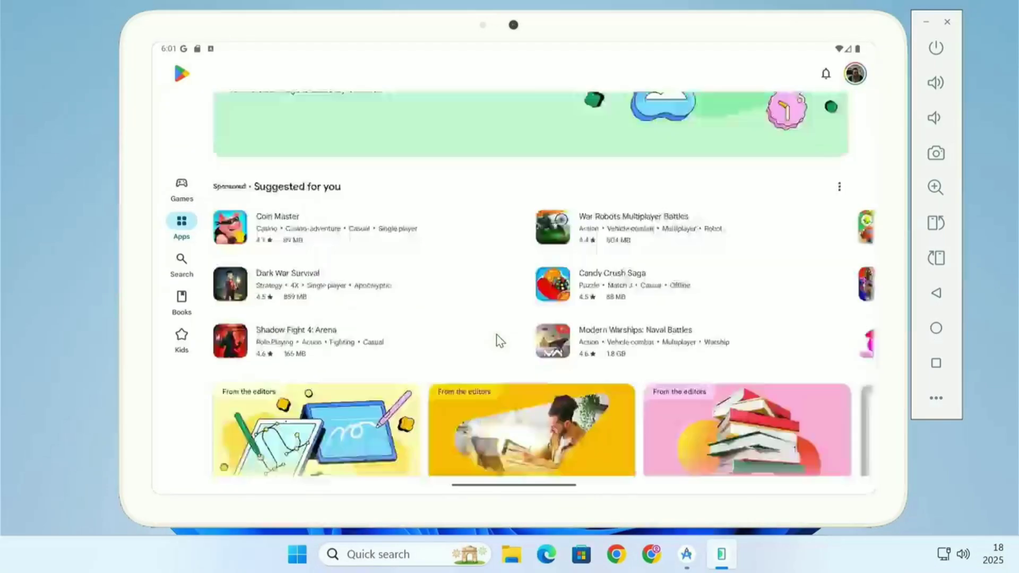
pyautogui.click(185, 185)
pyautogui.scroll(-15, 545, 270)
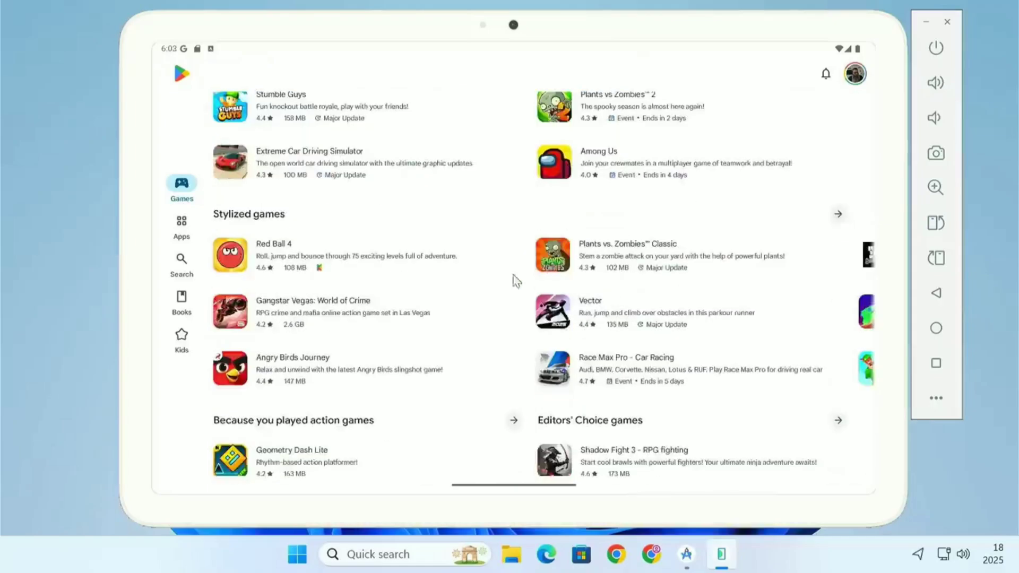
# - Search the Play Store for "angry"
pyautogui.click(181, 264)
pyautogui.click(319, 77)
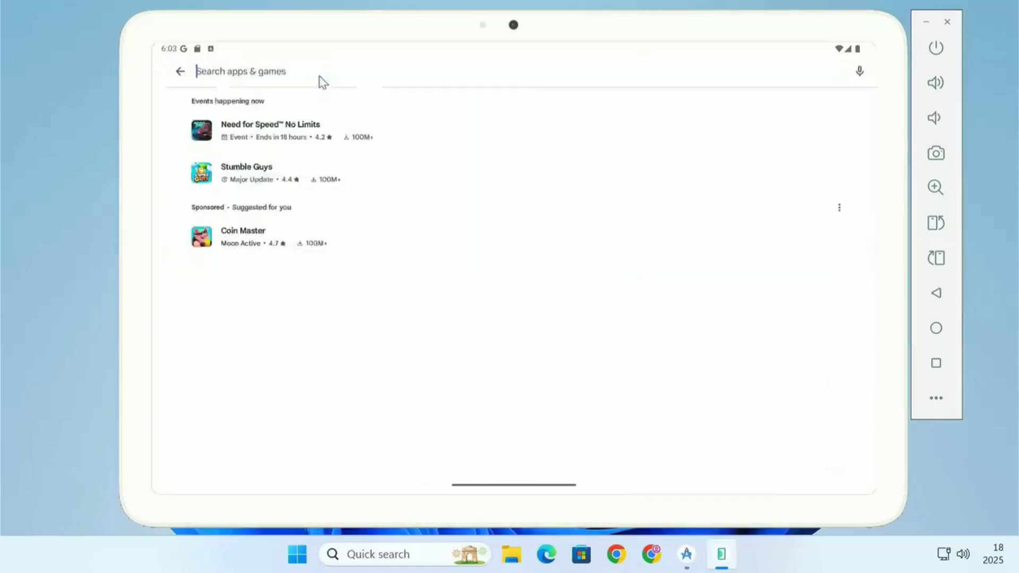
pyautogui.write('angry')
# - Open Angry Birds 2 from the results, install it and fling a bird from the slingshot
pyautogui.click(253, 144)
pyautogui.click(252, 144)
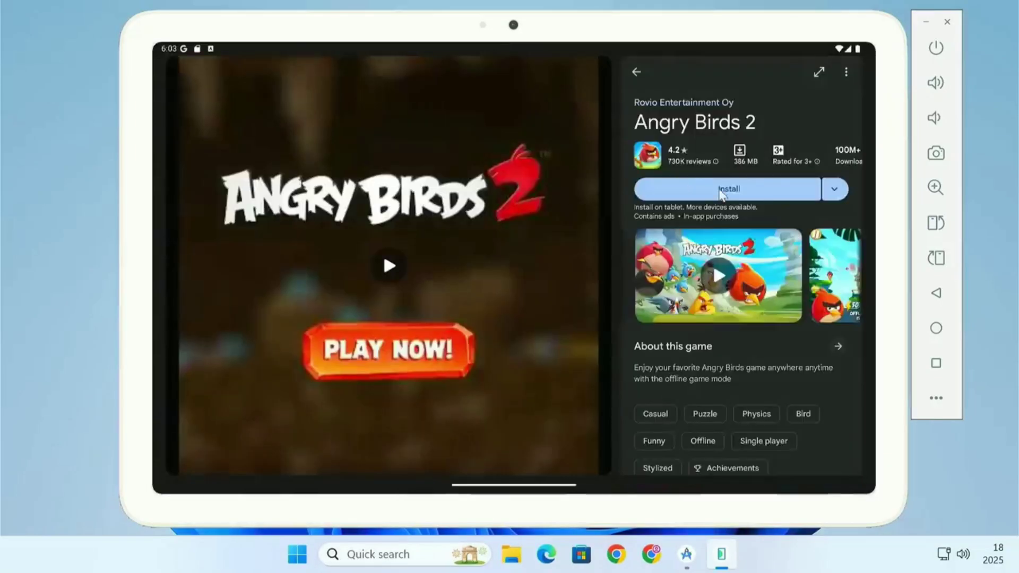
pyautogui.click(720, 190)
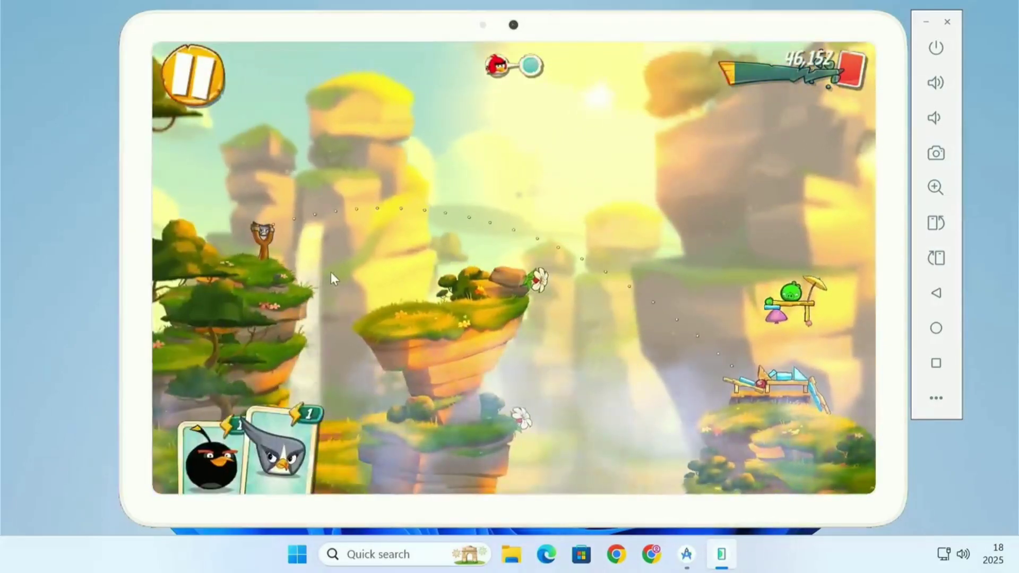
pyautogui.moveTo(263, 235); pyautogui.dragTo(234, 240)
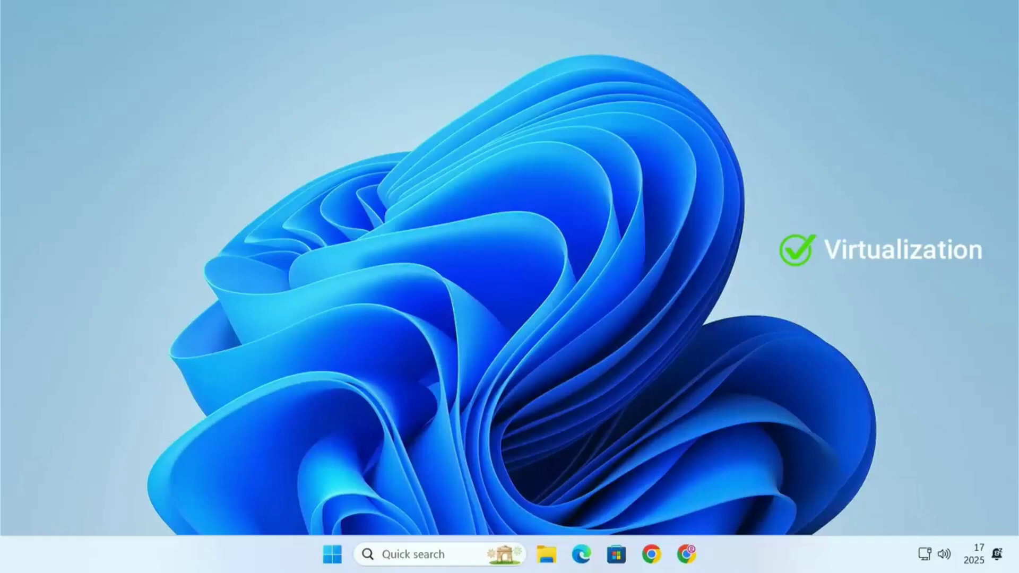
# - Open Task Manager, check the CPU's virtualization status on the Performance page, and close it
pyautogui.rightClick(751, 549)
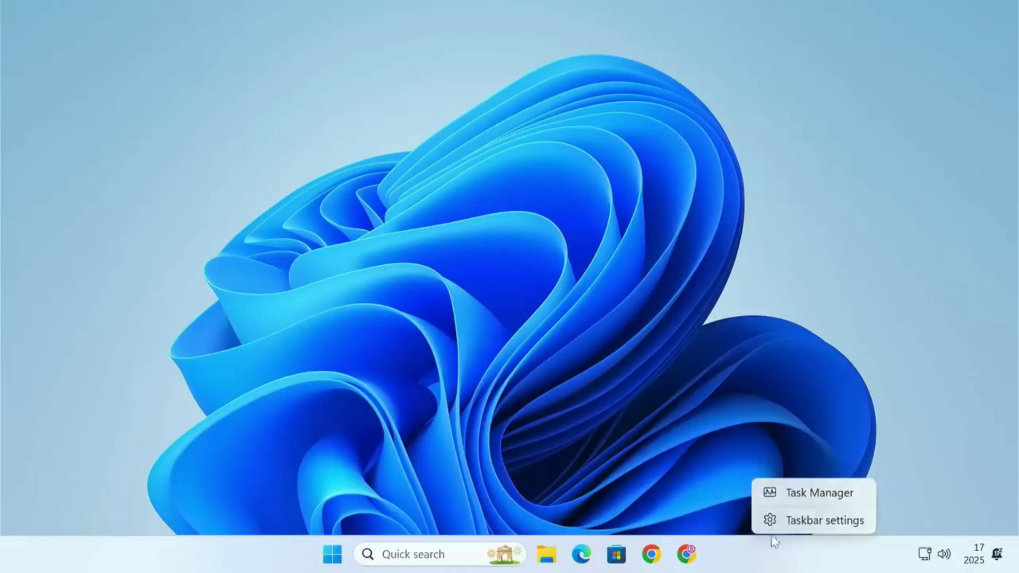
pyautogui.click(815, 498)
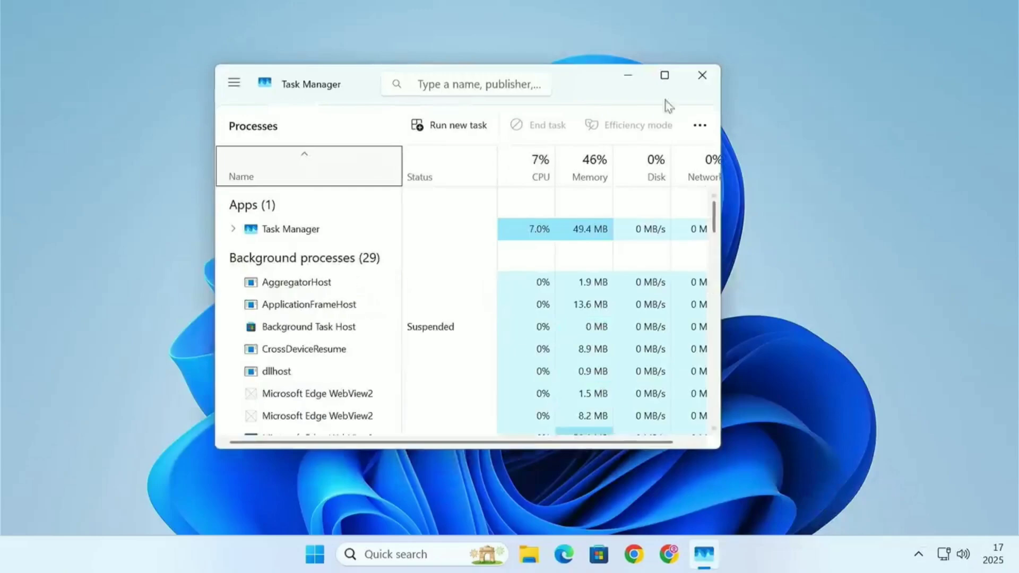
pyautogui.click(664, 75)
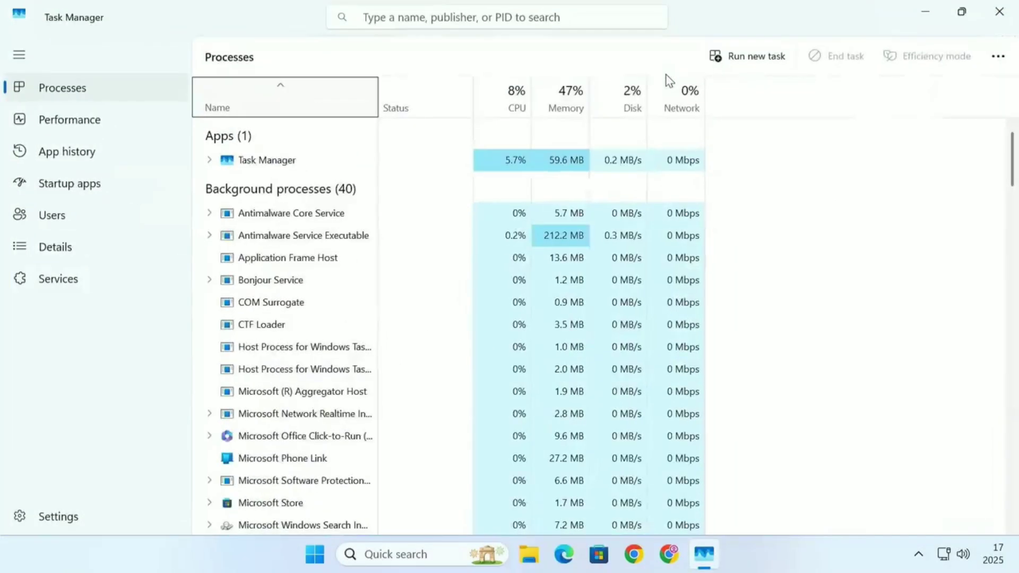
pyautogui.click(128, 123)
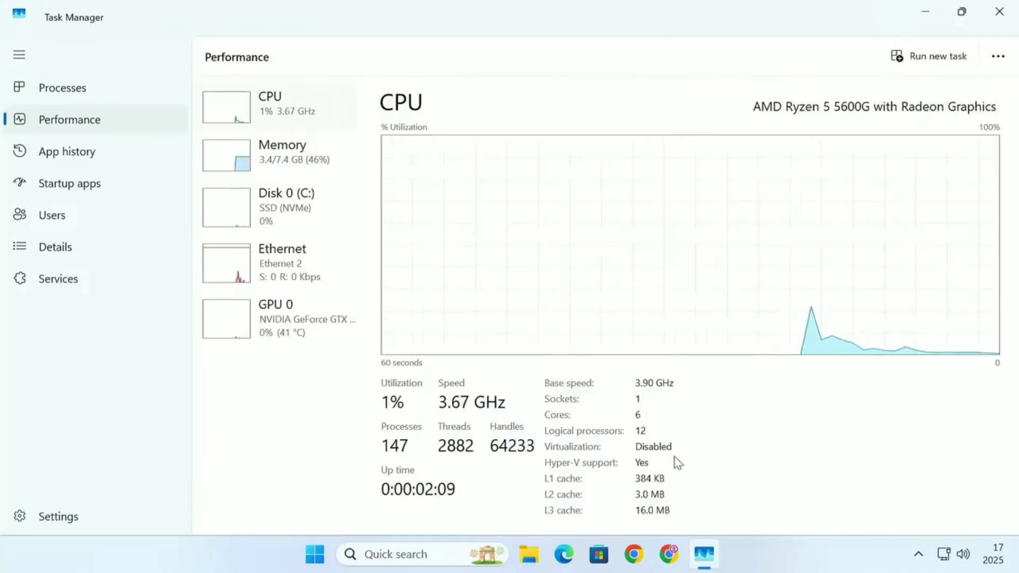
pyautogui.click(1005, 9)
# - Restart the computer from the Start menu's power options
pyautogui.click(332, 554)
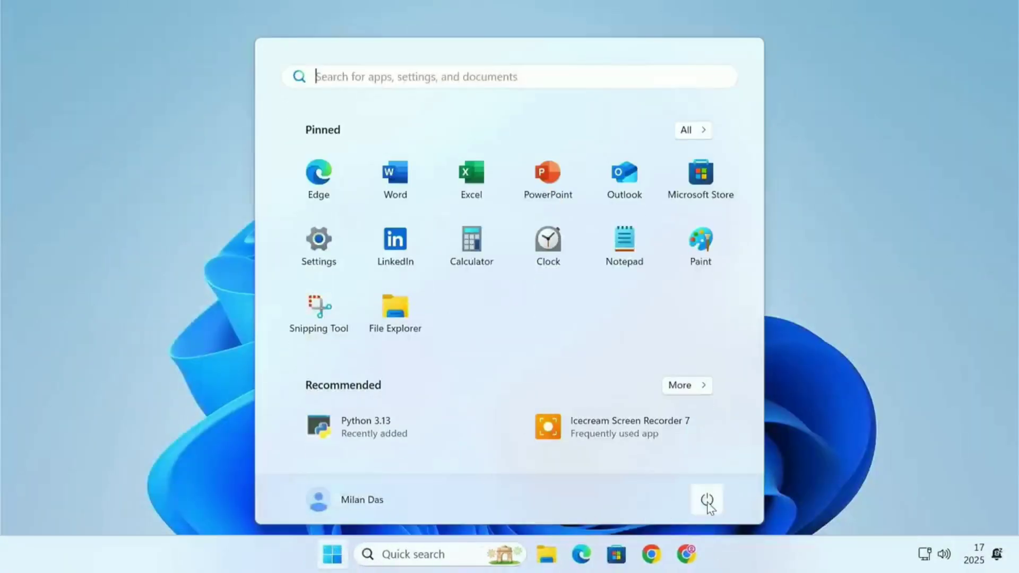
pyautogui.click(706, 498)
pyautogui.click(721, 469)
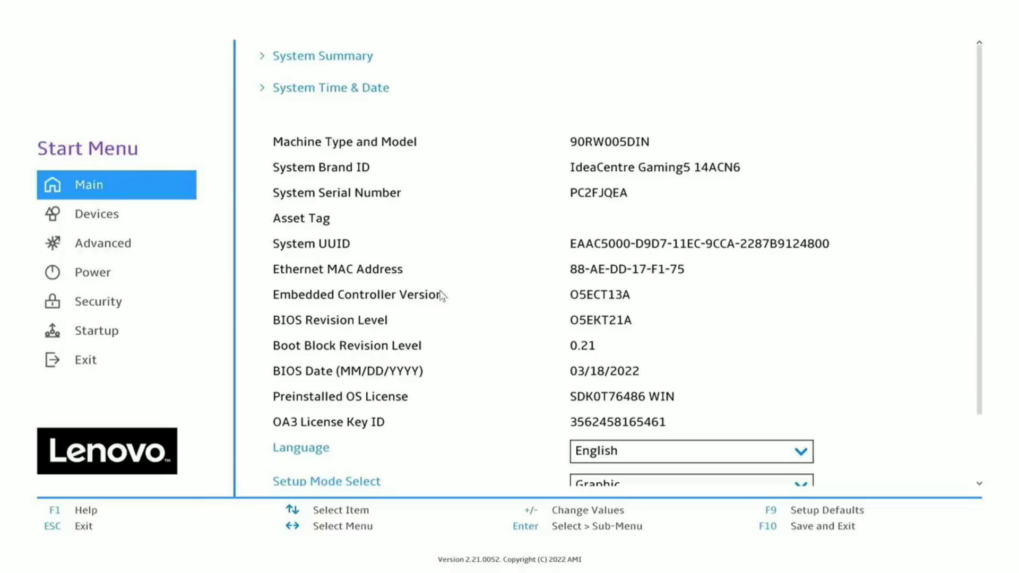
# - In the BIOS Advanced CPU Setup, set AMD Secure Virtual Machine to Enabled, then save and exit
pyautogui.click(103, 254)
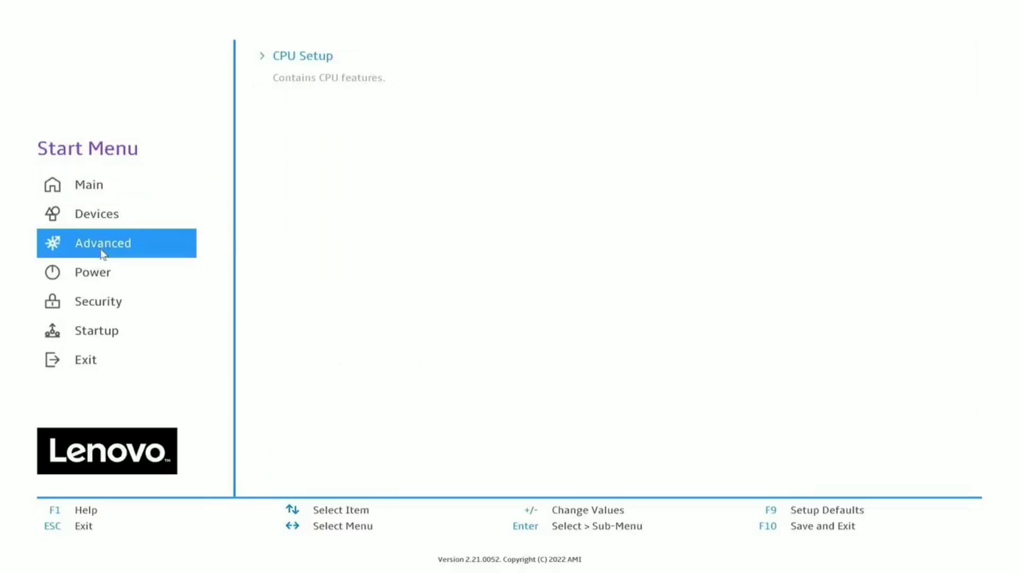
pyautogui.click(311, 70)
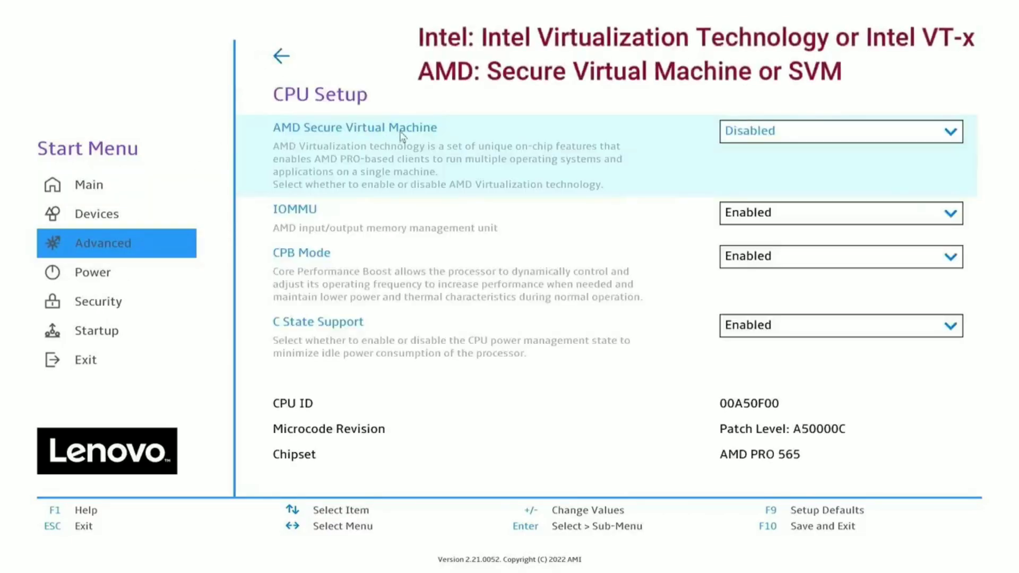
pyautogui.click(807, 139)
pyautogui.click(785, 184)
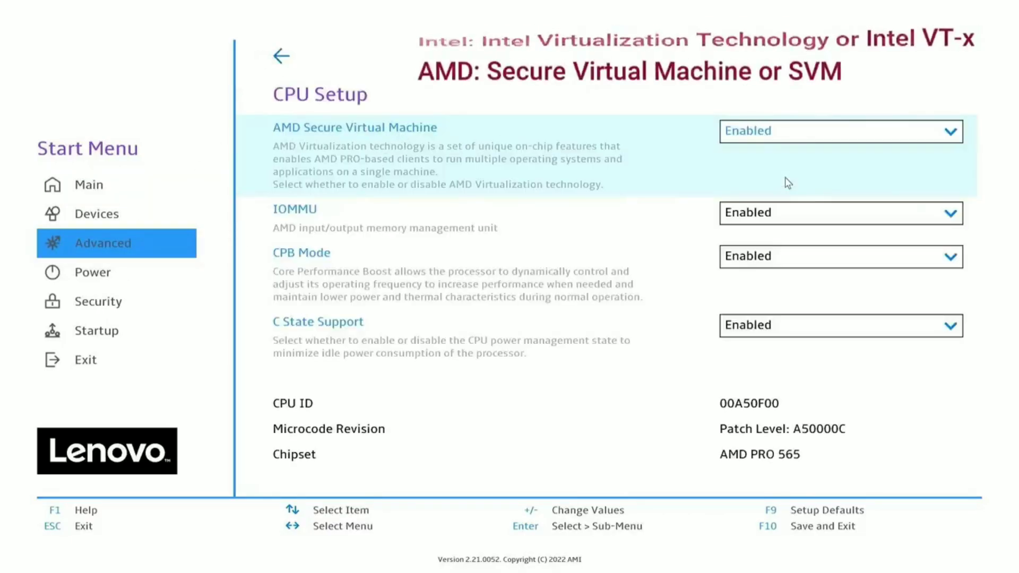
pyautogui.press('F10')
pyautogui.click(527, 364)
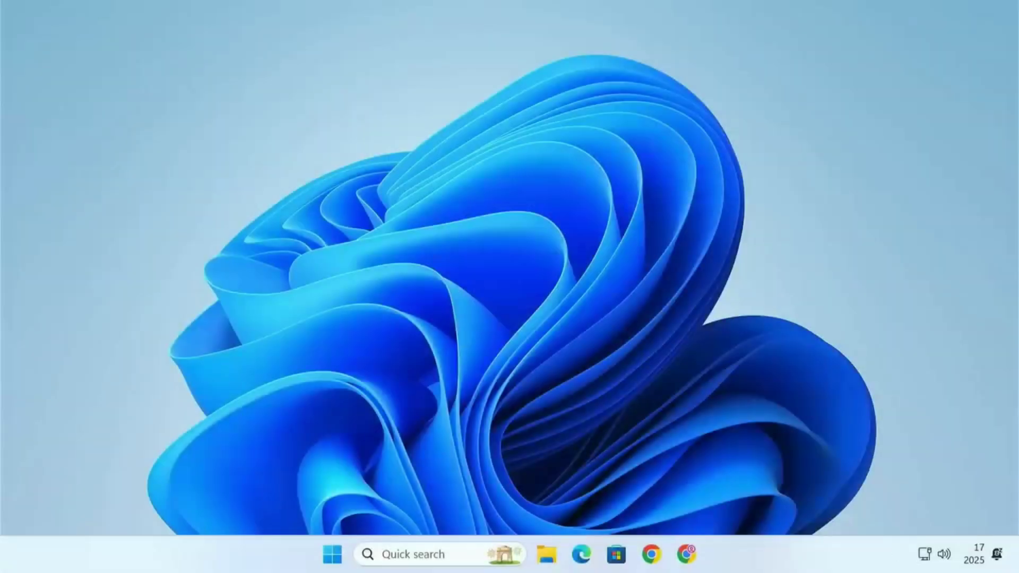
# - Reopen Task Manager, verify virtualization on the CPU Performance page, then close the window
pyautogui.rightClick(763, 557)
pyautogui.click(804, 490)
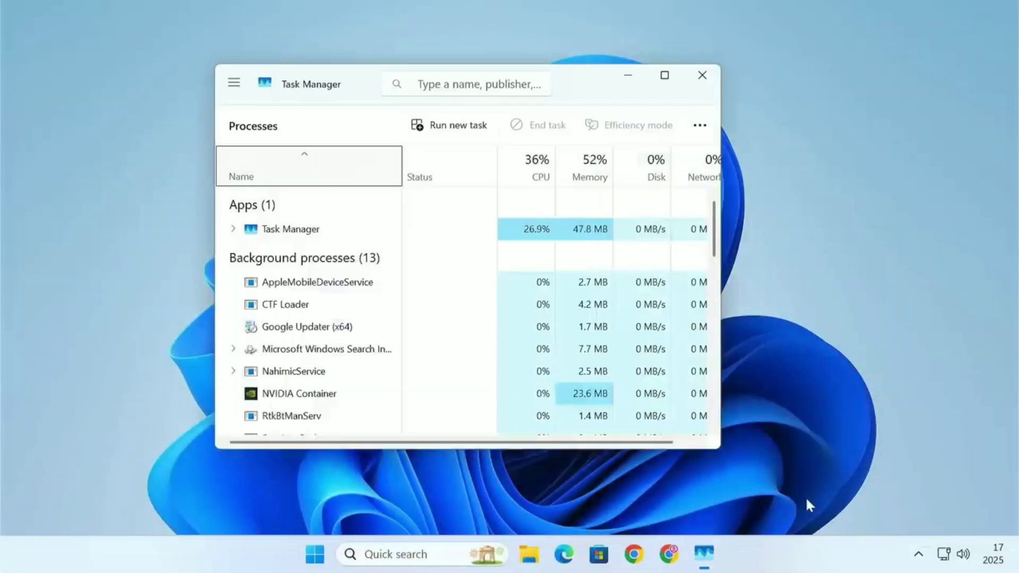
pyautogui.click(664, 75)
pyautogui.click(126, 130)
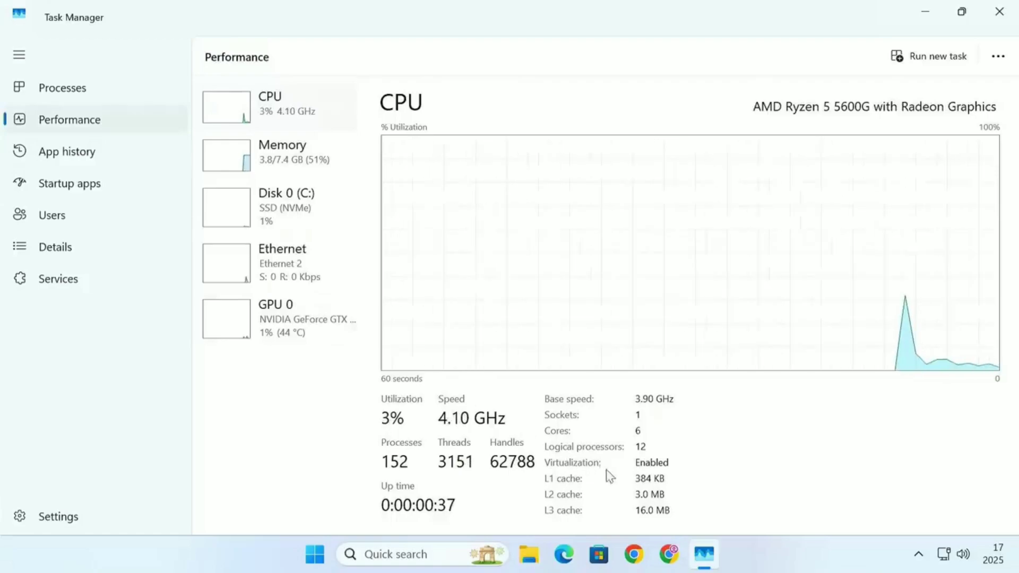
pyautogui.click(999, 12)
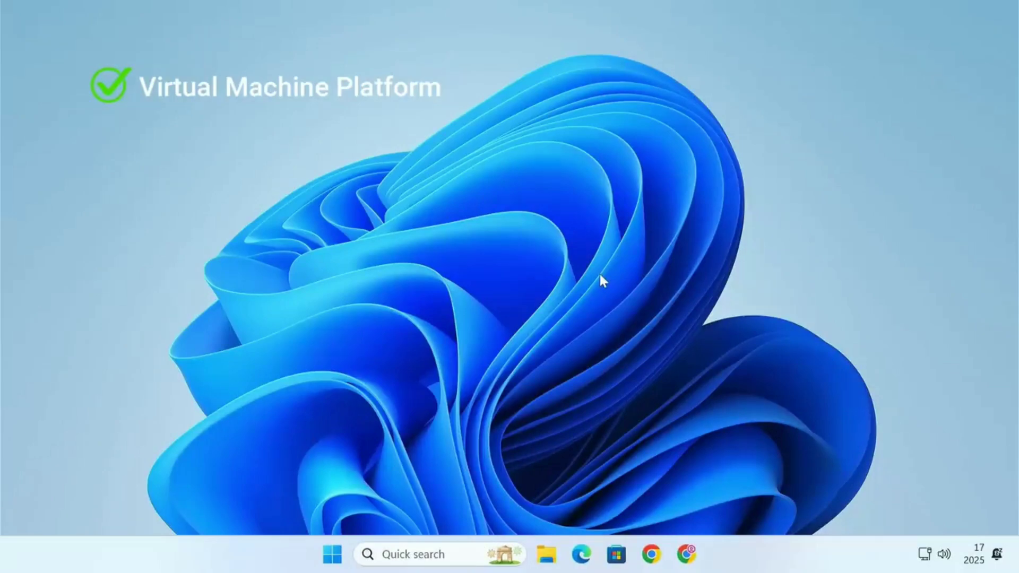
# - Turn on Virtual Machine Platform in Windows Features and choose to restart now
pyautogui.click(438, 547)
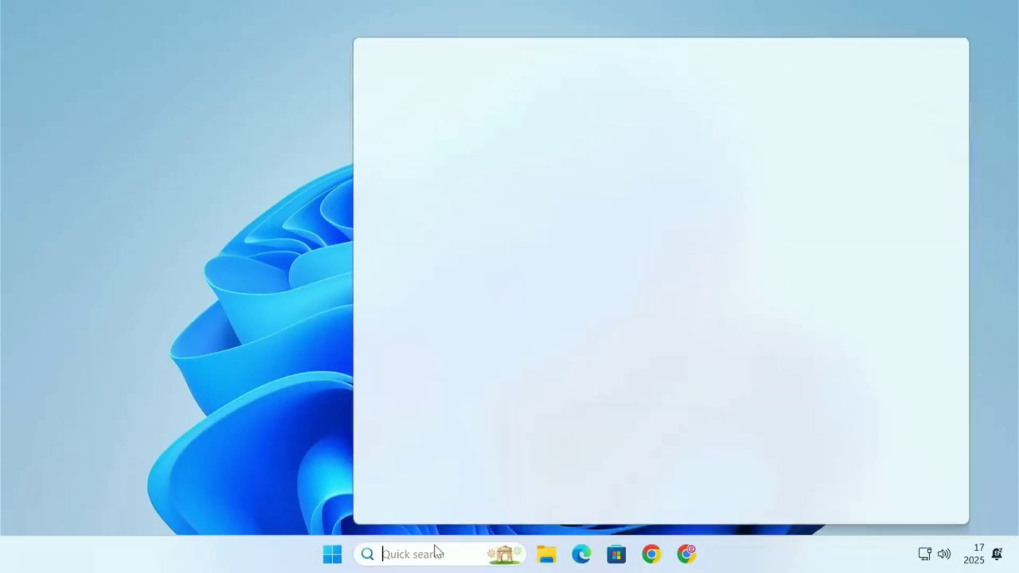
pyautogui.write('windows features')
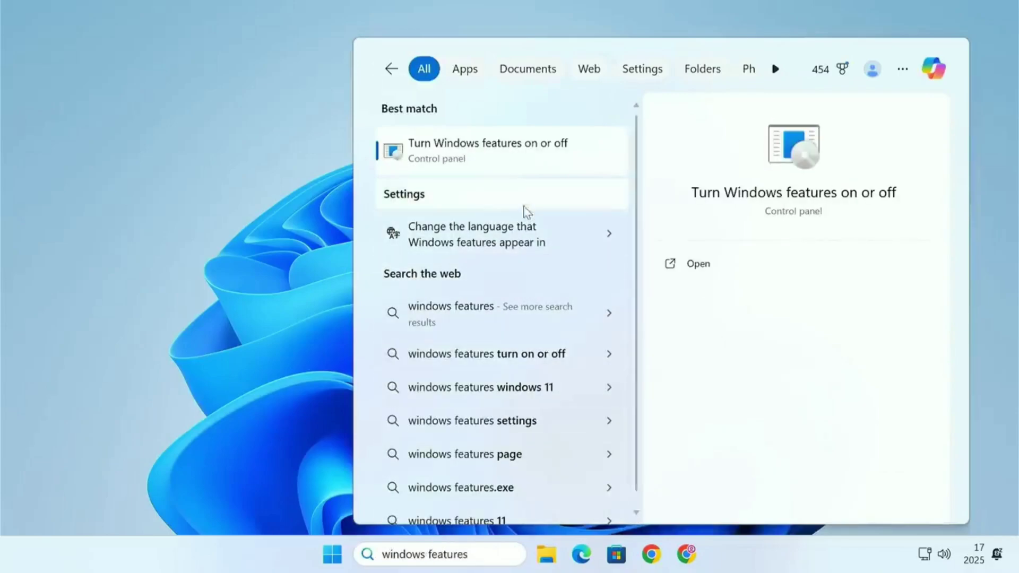
pyautogui.click(508, 160)
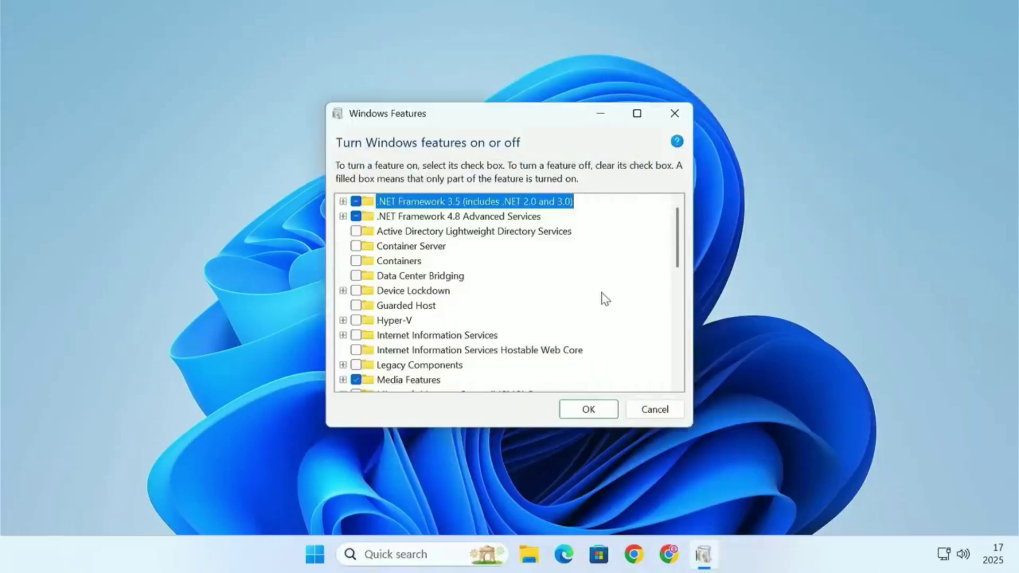
pyautogui.scroll(-6, 603, 293)
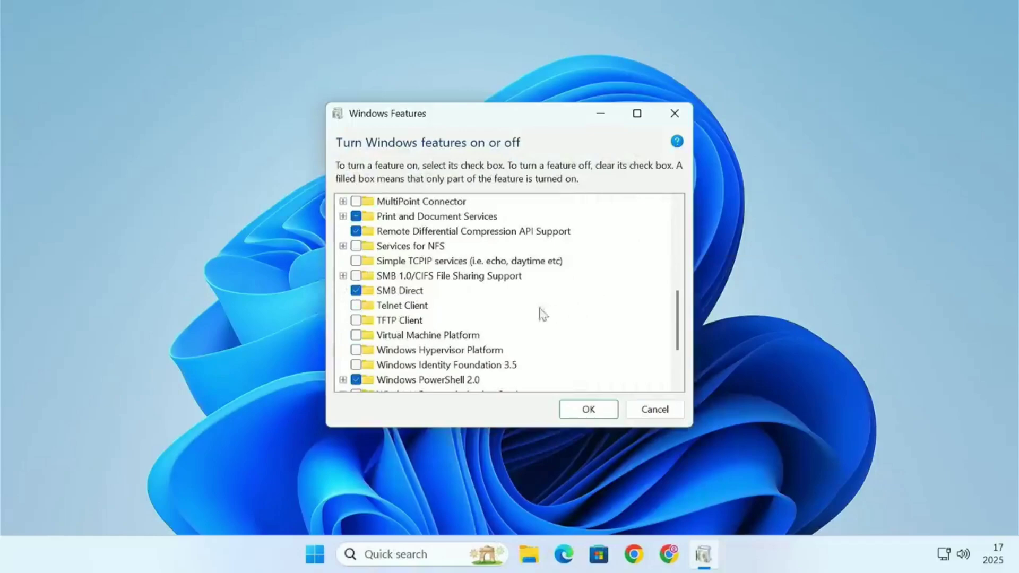
pyautogui.click(437, 337)
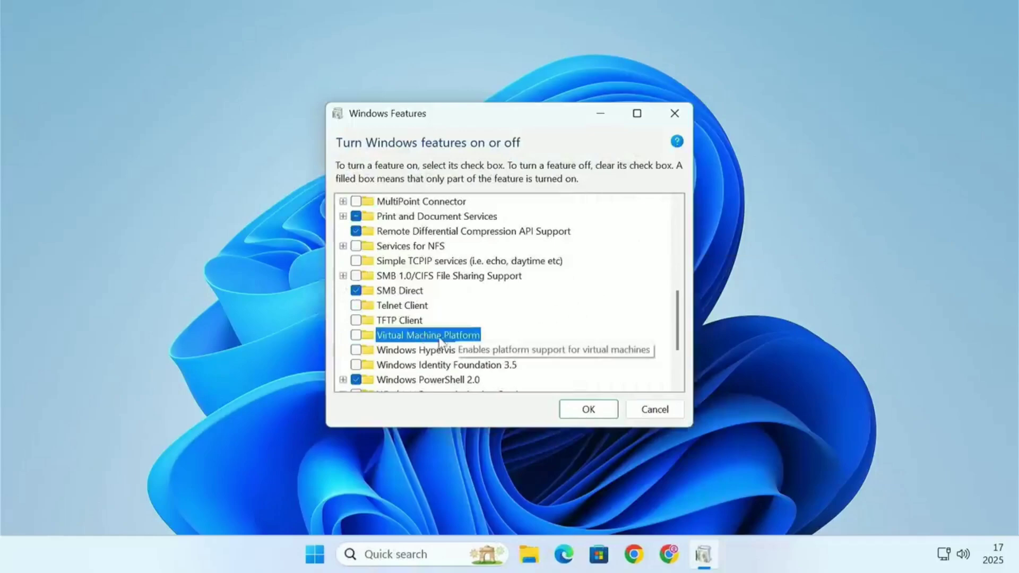
pyautogui.click(357, 337)
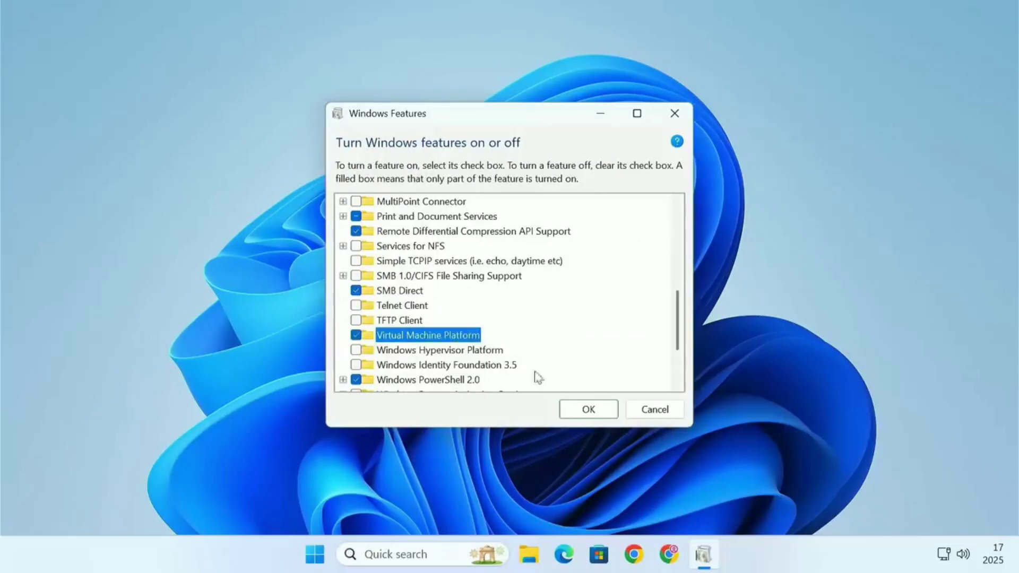
pyautogui.click(597, 411)
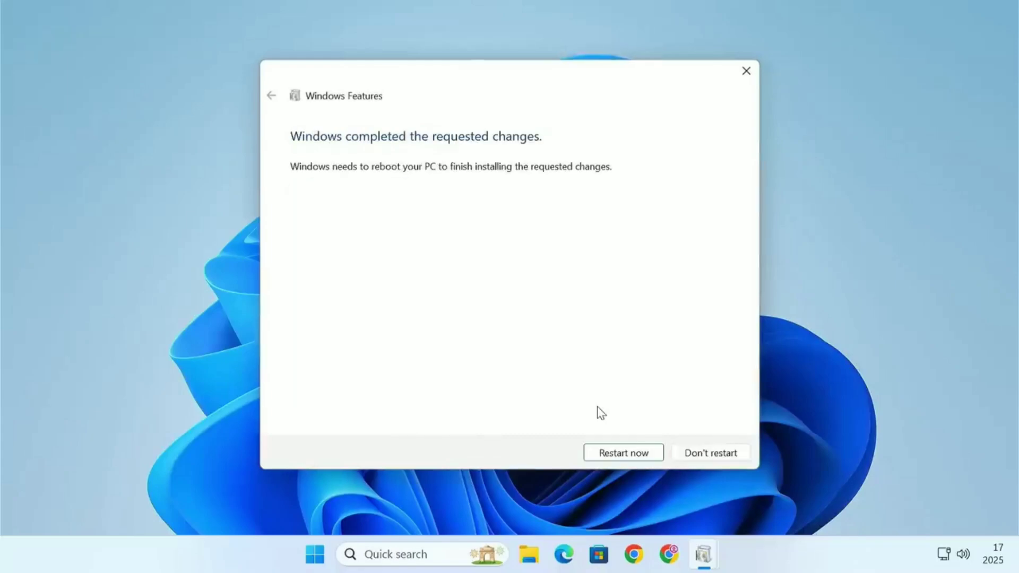
pyautogui.click(637, 460)
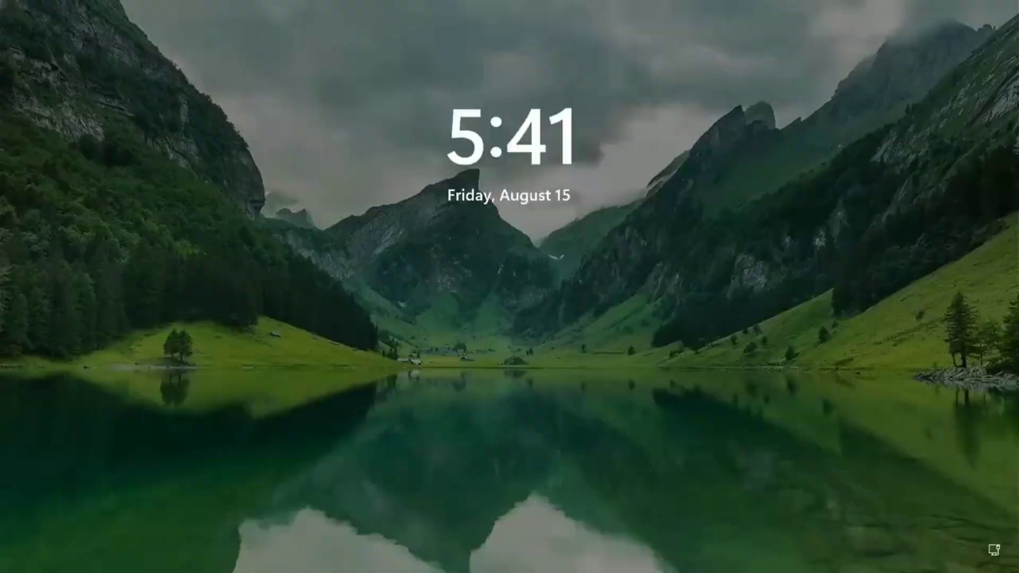
# - Sign in to Windows with the account PIN after the reboot
pyautogui.press('Return')
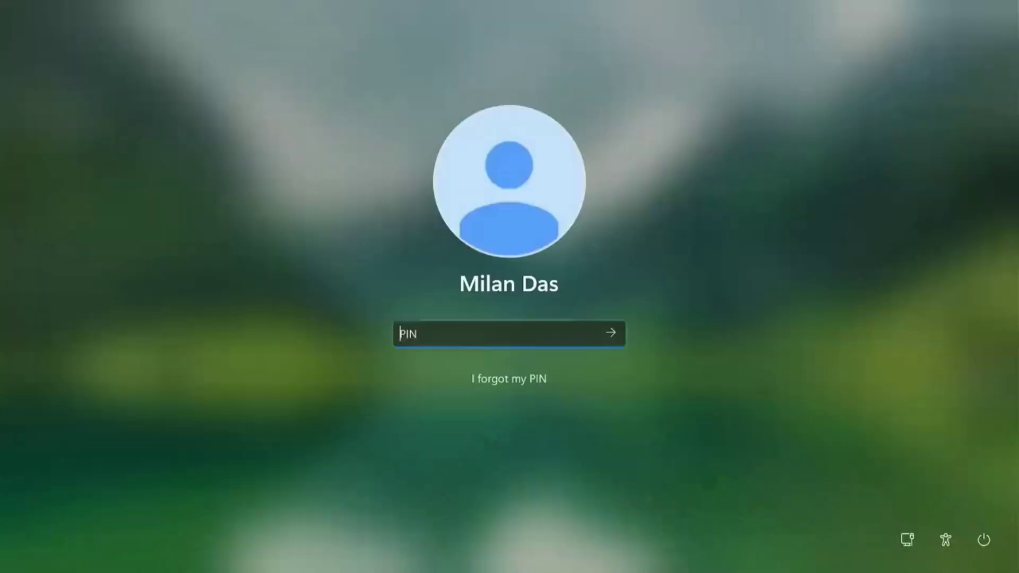
pyautogui.write('********')
pyautogui.press('Return')
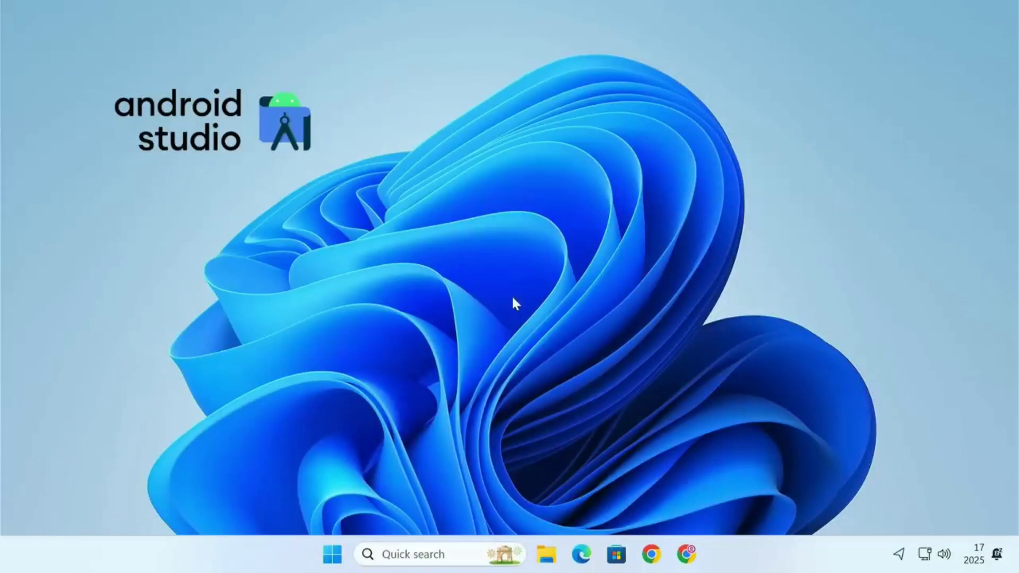
# - Search the web for android studio and open the official Android Studio download page
pyautogui.click(686, 554)
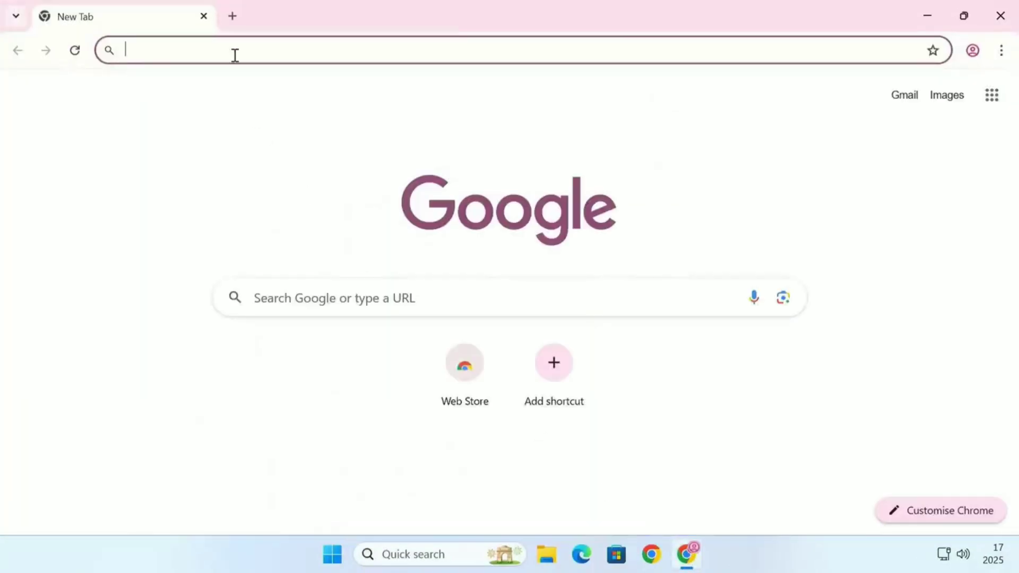
pyautogui.write('android stu')
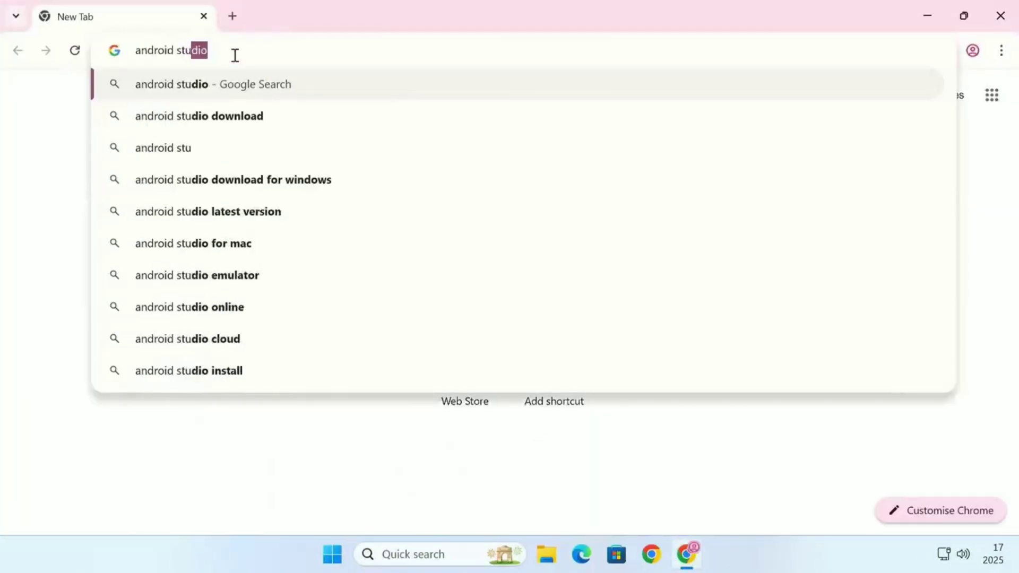
pyautogui.press('Return')
pyautogui.click(192, 245)
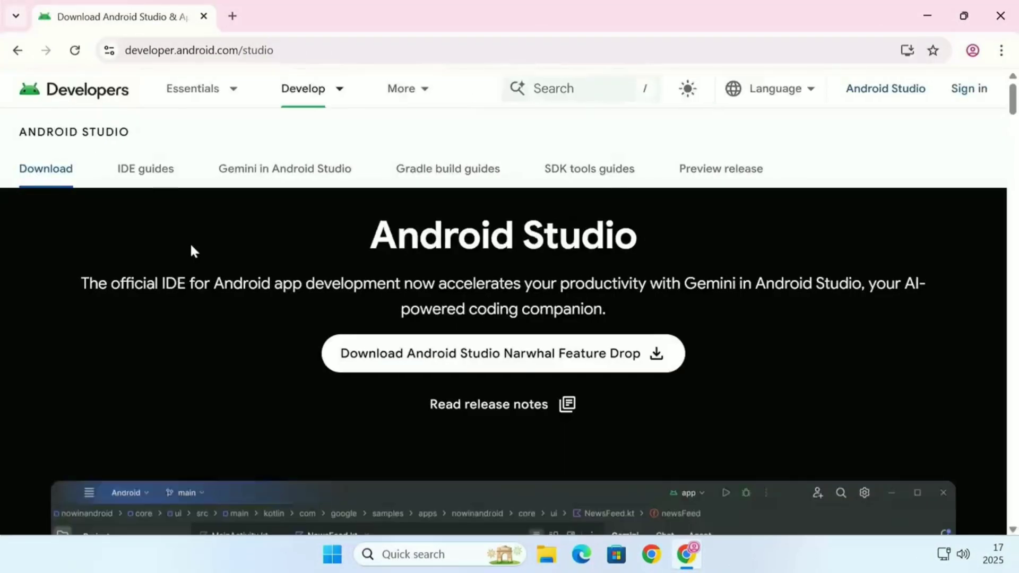
# - Accept the terms and download Android Studio Narwhal Feature Drop 2025.1.2 for Windows
pyautogui.click(417, 356)
pyautogui.scroll(-20, 416, 359)
pyautogui.click(172, 379)
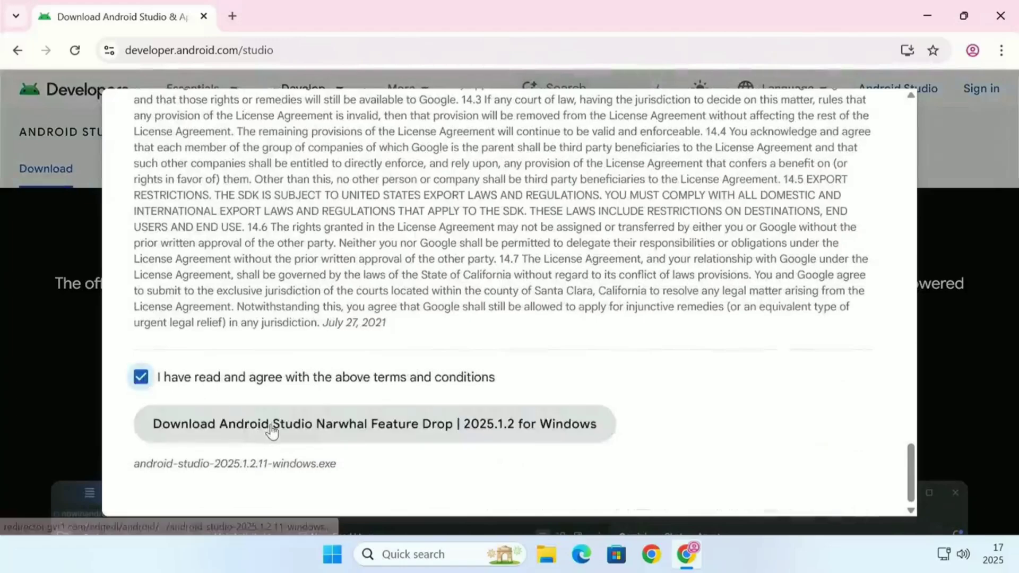
pyautogui.click(269, 425)
# - Open the downloaded android-studio-2025.1.2.11-windows installer from its folder
pyautogui.click(943, 50)
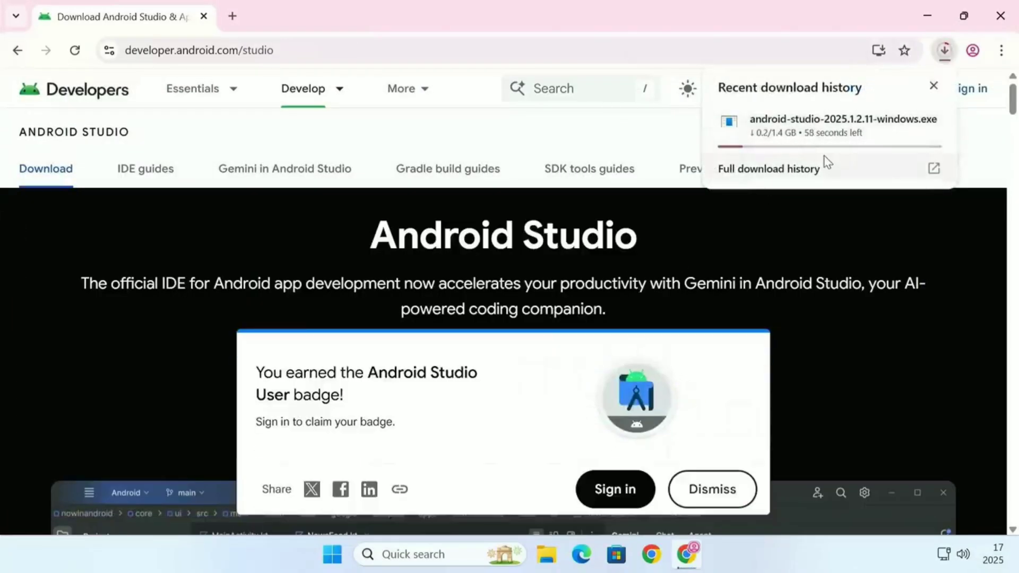
pyautogui.click(901, 124)
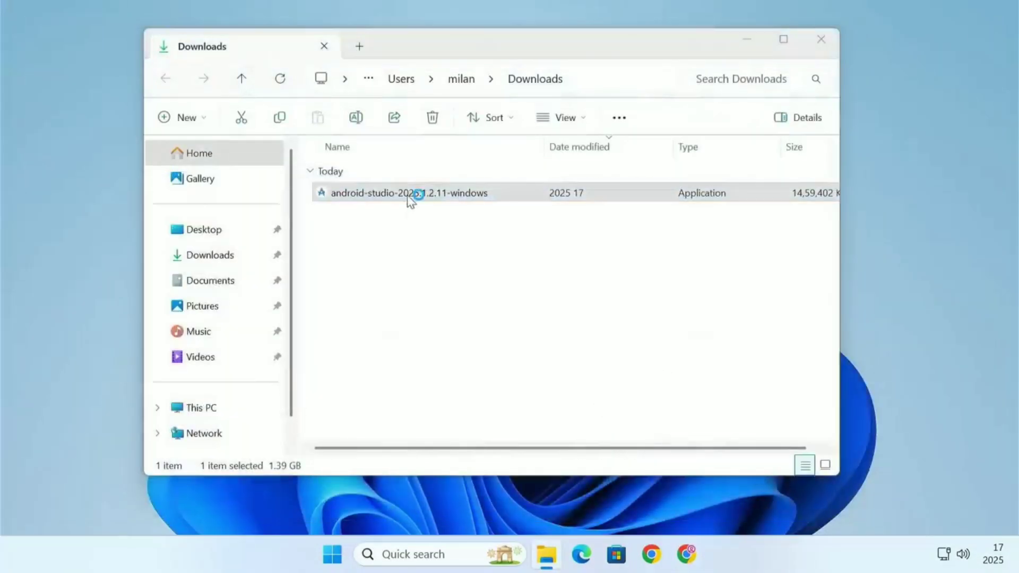
pyautogui.doubleClick(409, 196)
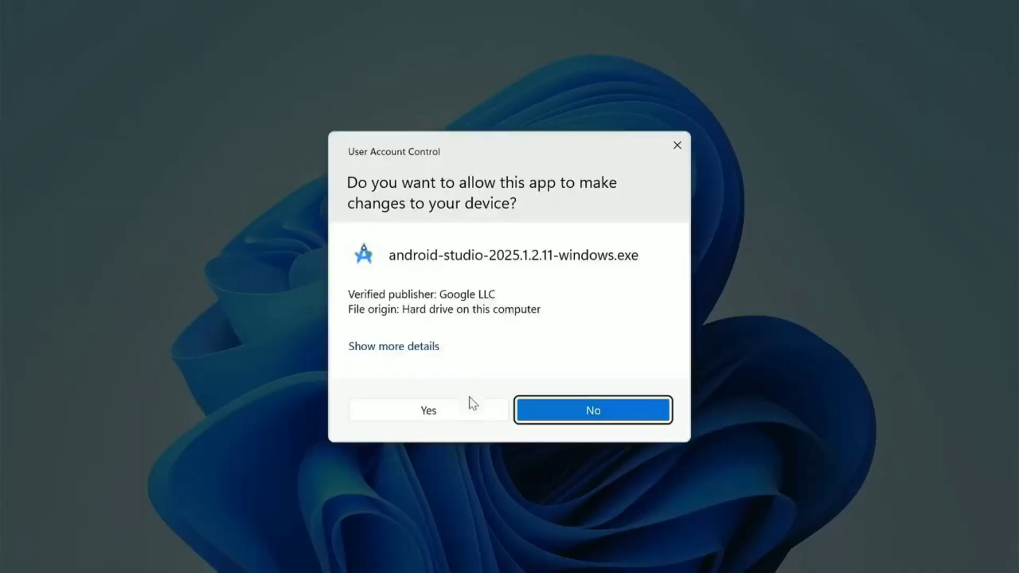
# - Run Android Studio Setup with the default install location and finish with Start Android Studio checked
pyautogui.click(468, 404)
pyautogui.click(598, 398)
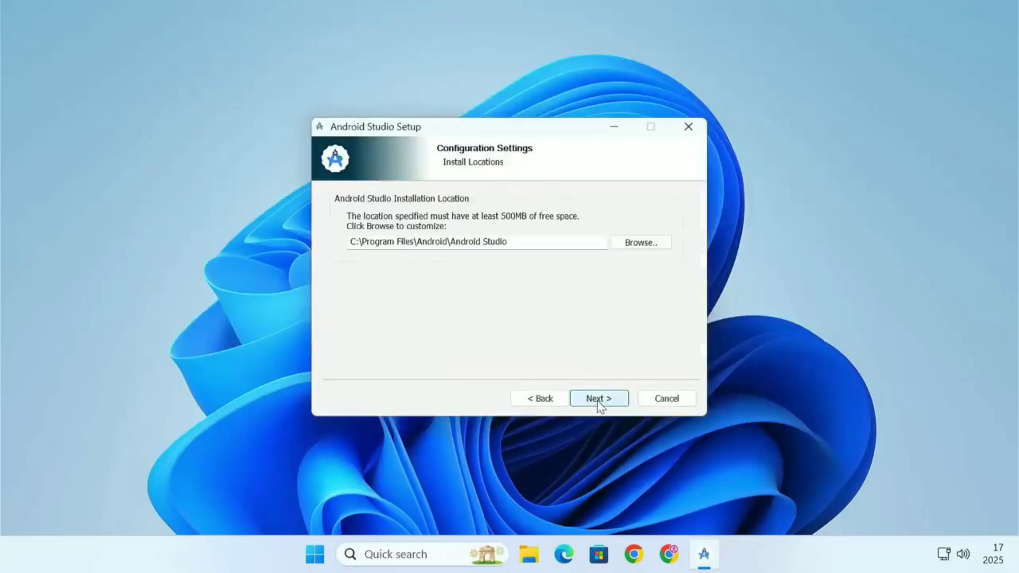
pyautogui.click(598, 399)
pyautogui.click(598, 398)
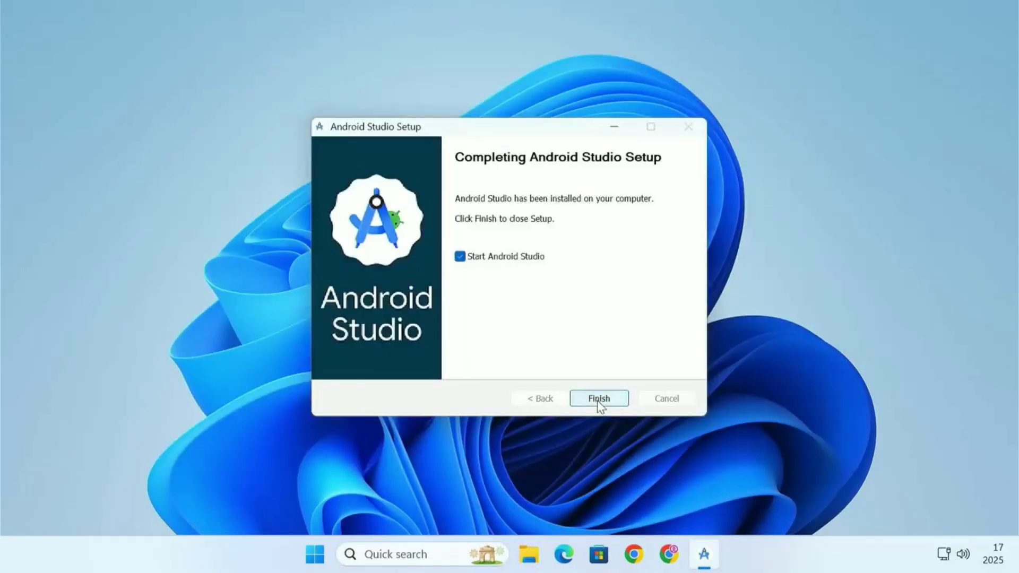
pyautogui.click(599, 399)
# - Complete the Android Studio Setup Wizard using the Standard install type and download the components
pyautogui.click(552, 374)
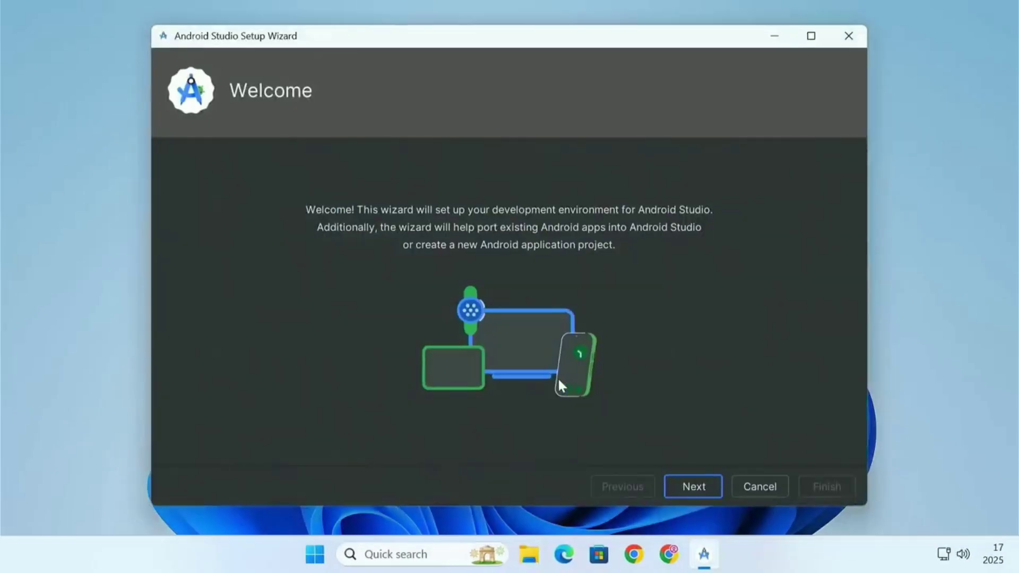
pyautogui.click(693, 485)
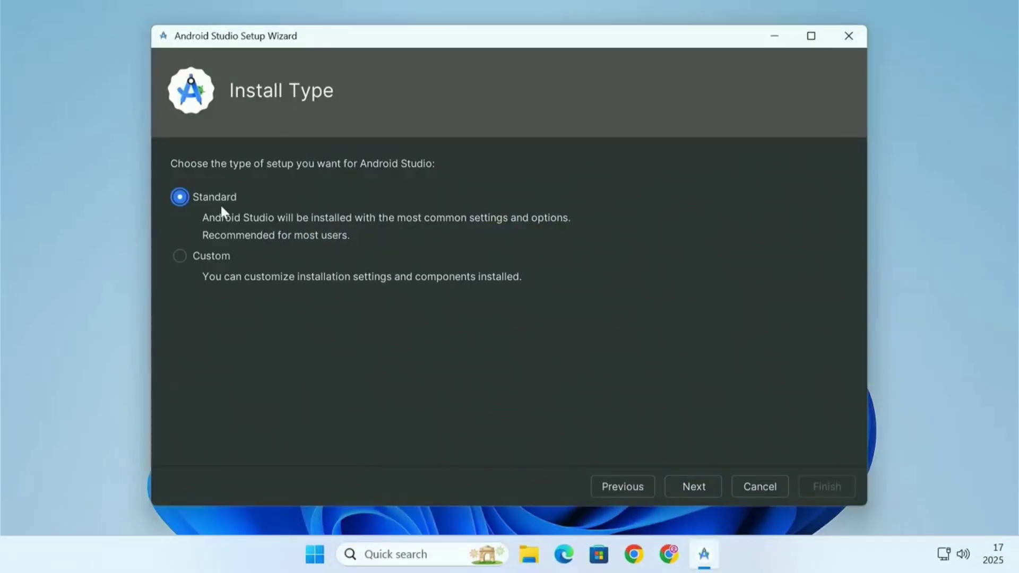
pyautogui.click(692, 480)
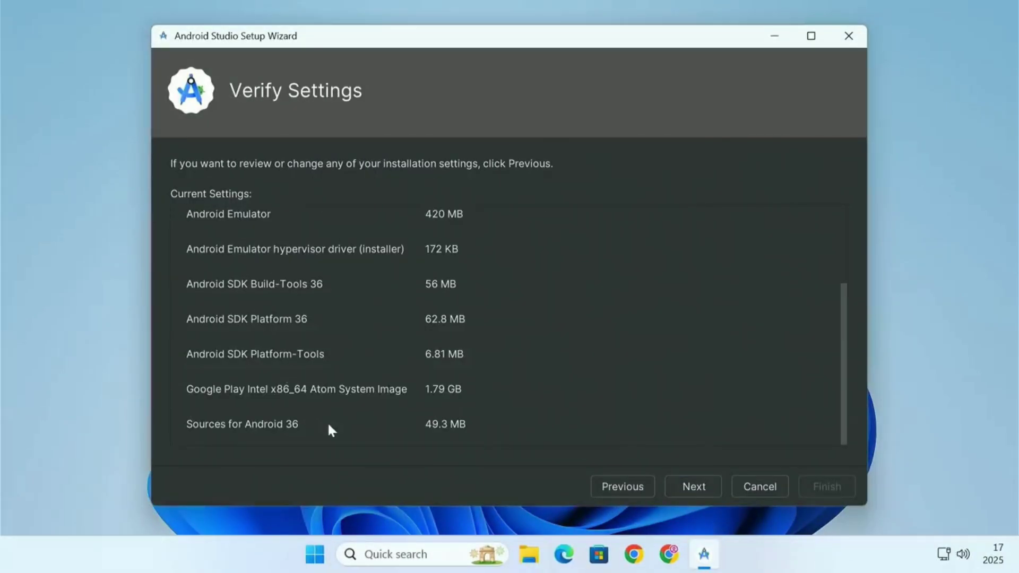
pyautogui.click(694, 487)
pyautogui.click(521, 433)
pyautogui.click(698, 488)
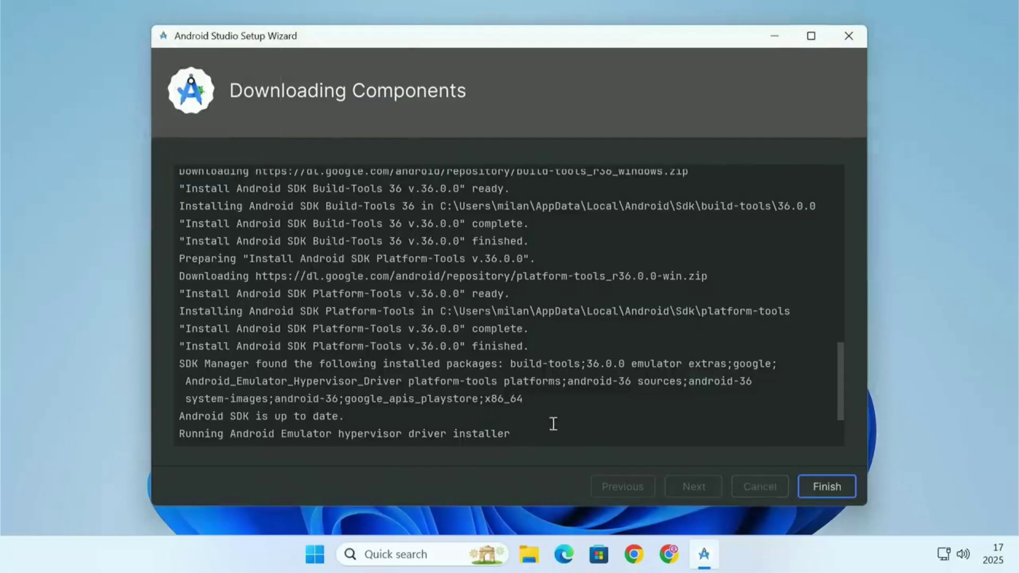
pyautogui.click(815, 491)
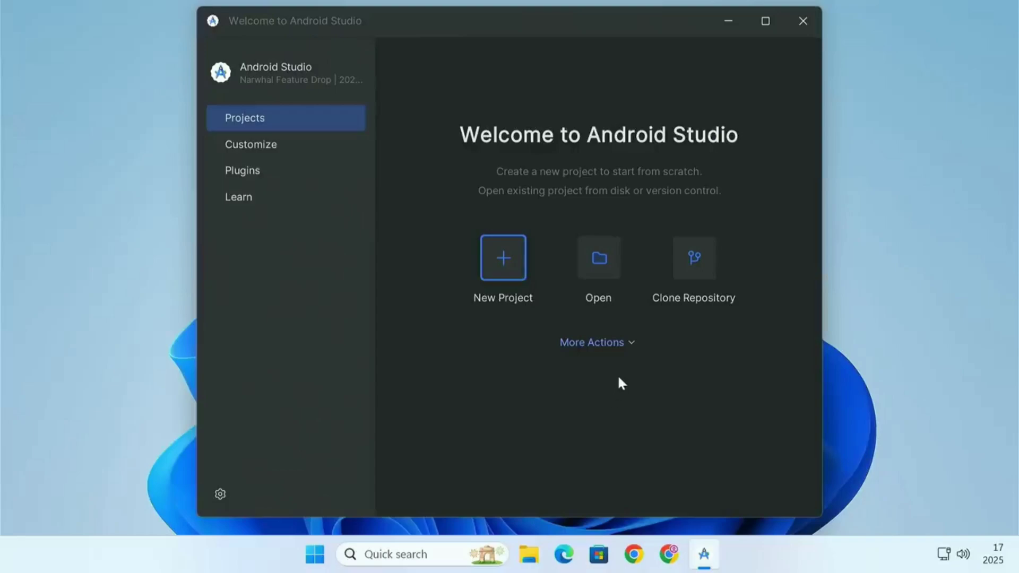
# - Open the SDK Manager to review the installed Android SDK platforms, then close it
pyautogui.click(630, 345)
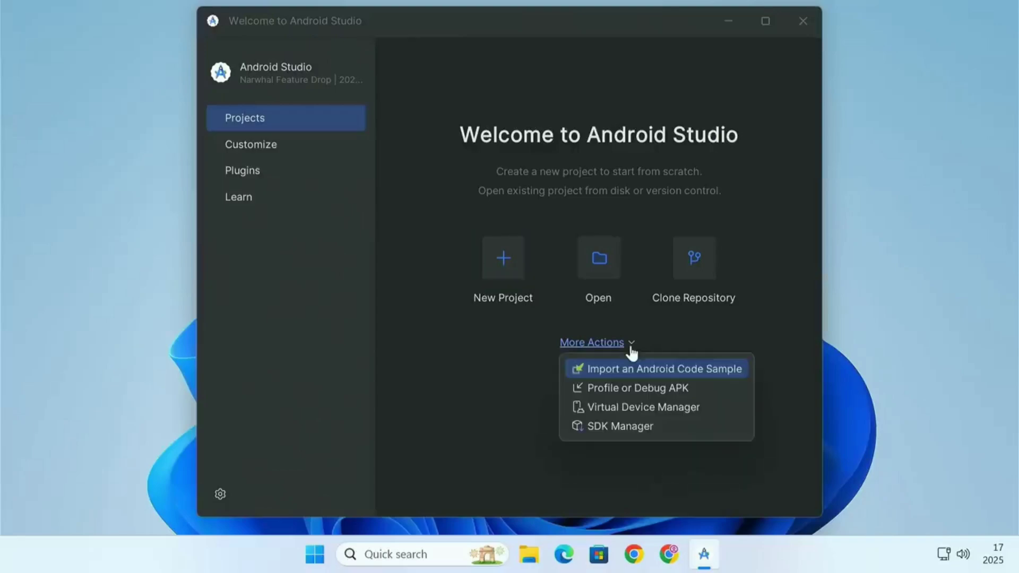
pyautogui.click(620, 427)
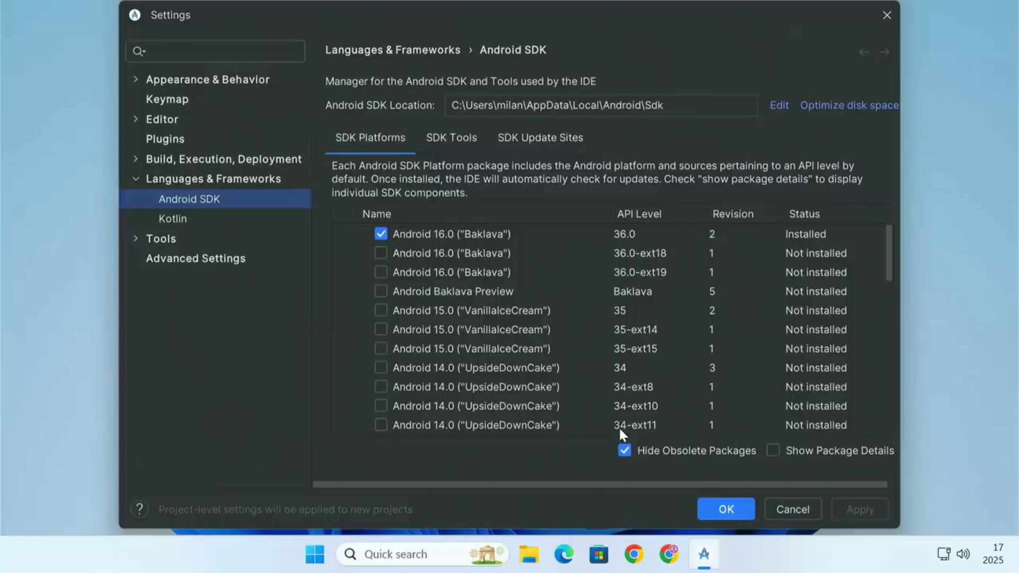
pyautogui.click(448, 234)
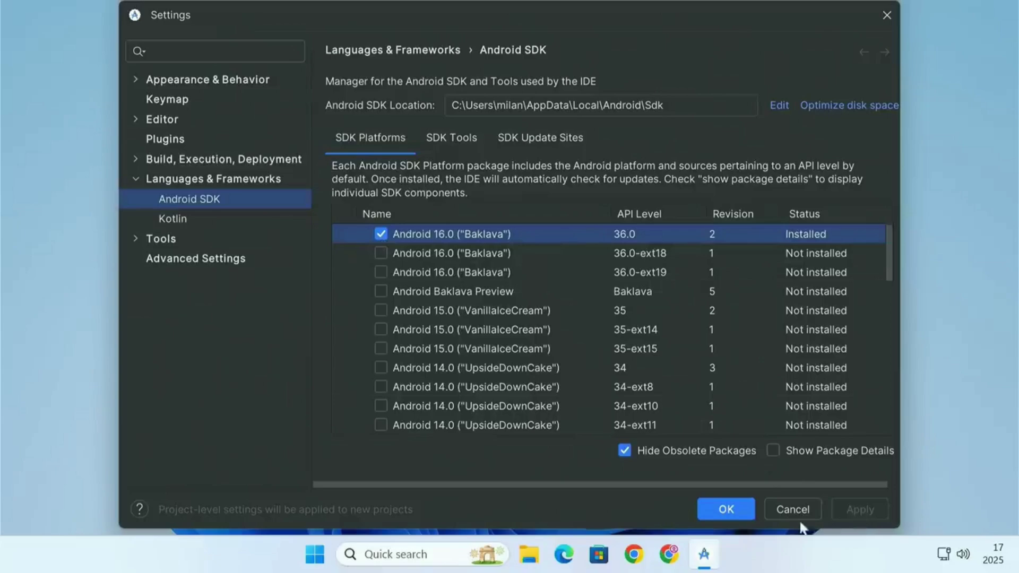
pyautogui.click(729, 510)
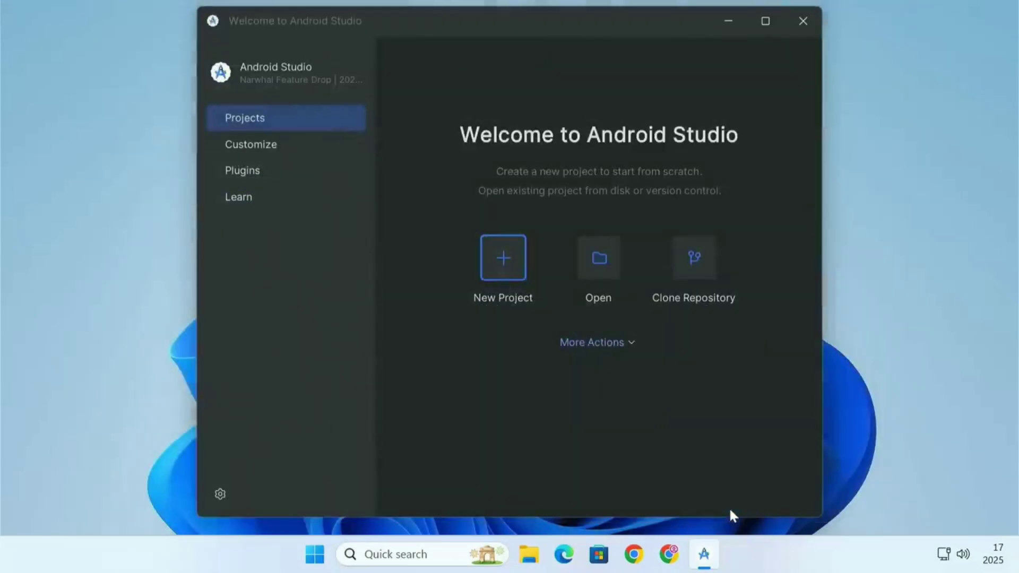
# - Open the Virtual Device Manager and start adding a new virtual device
pyautogui.click(627, 344)
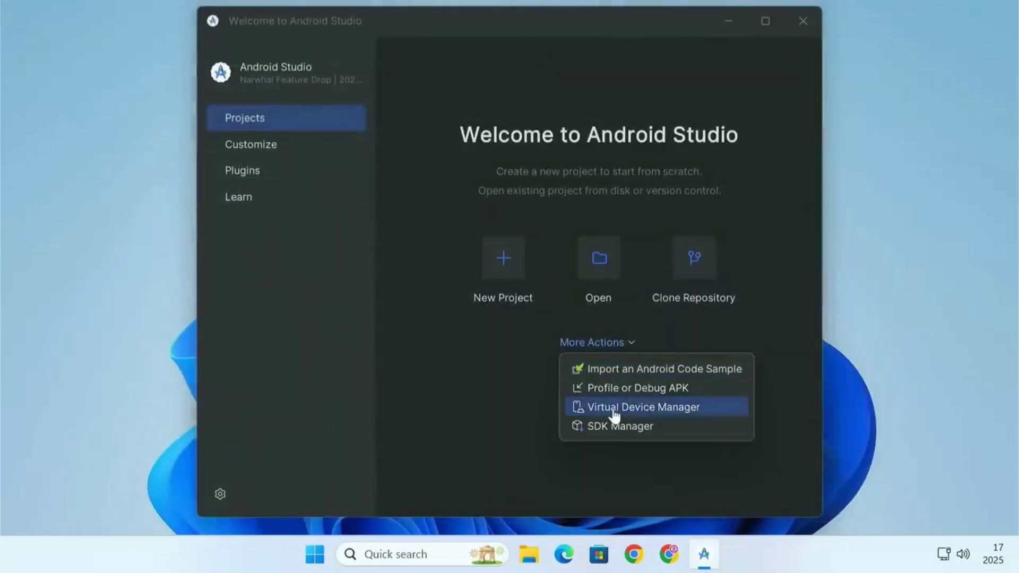
pyautogui.click(662, 414)
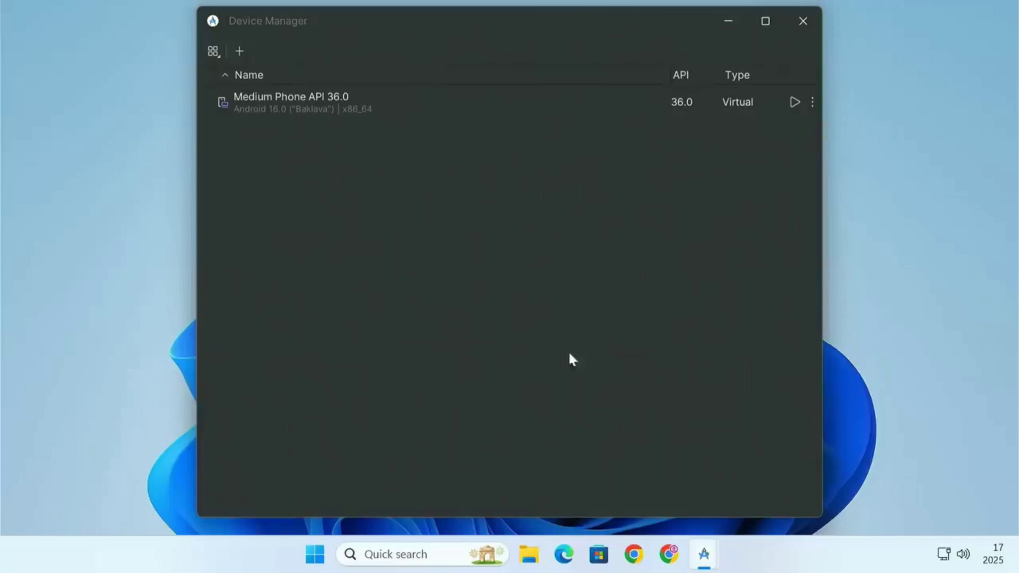
pyautogui.click(241, 55)
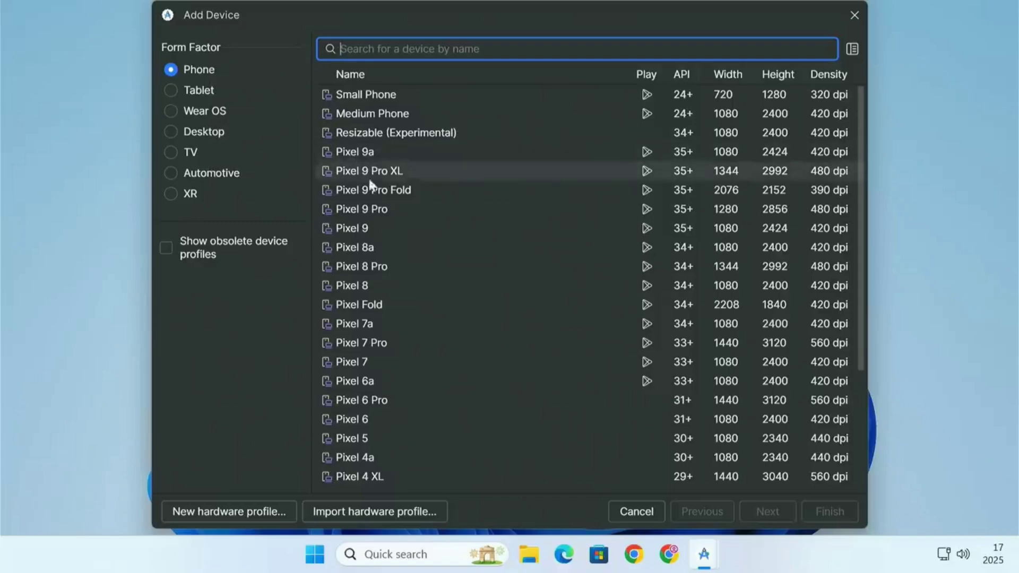
# - Try configuring a Medium Desktop virtual device with an API 34 system image, then cancel the dialog
pyautogui.click(171, 91)
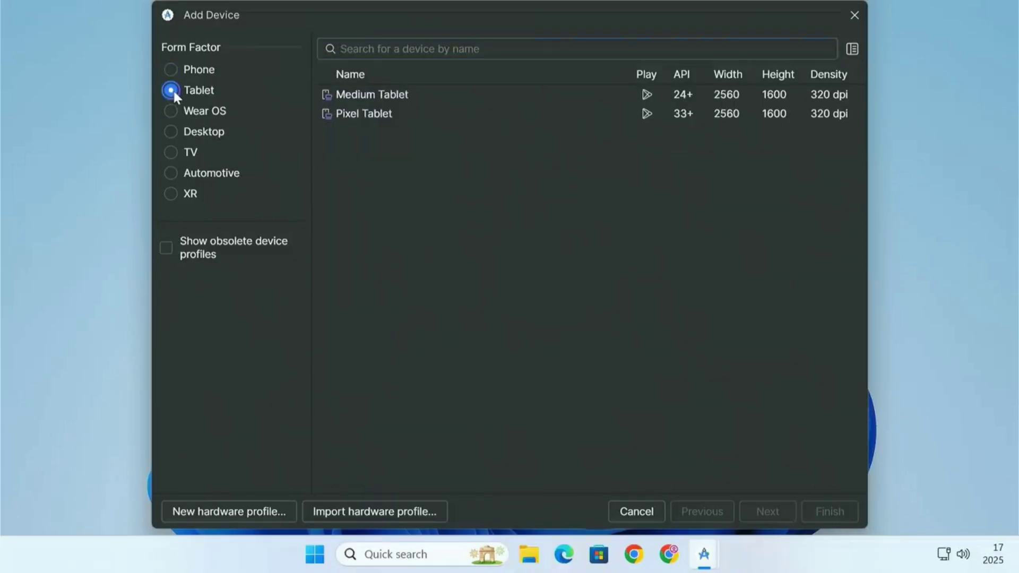
pyautogui.click(382, 118)
pyautogui.click(173, 130)
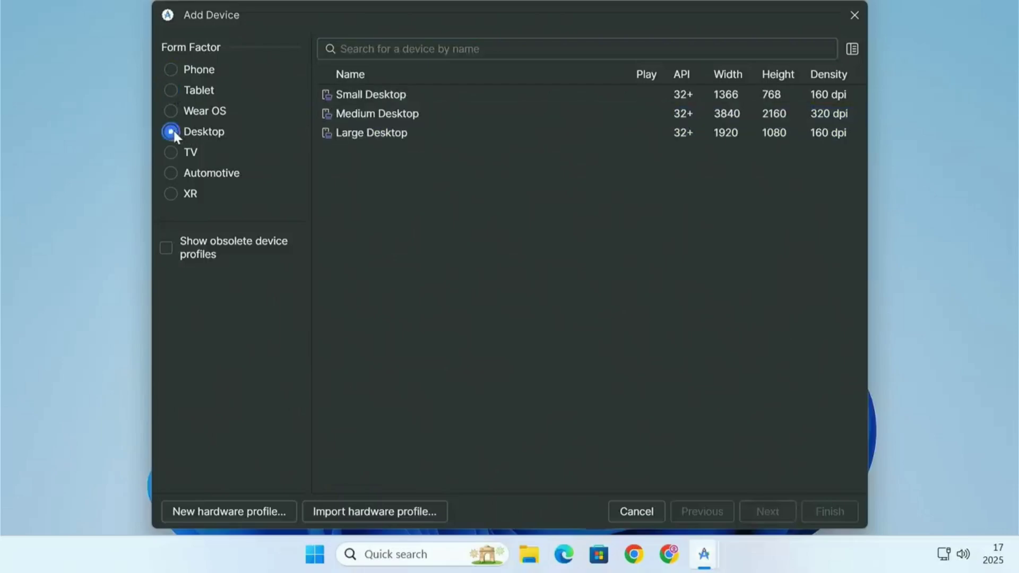
pyautogui.click(390, 113)
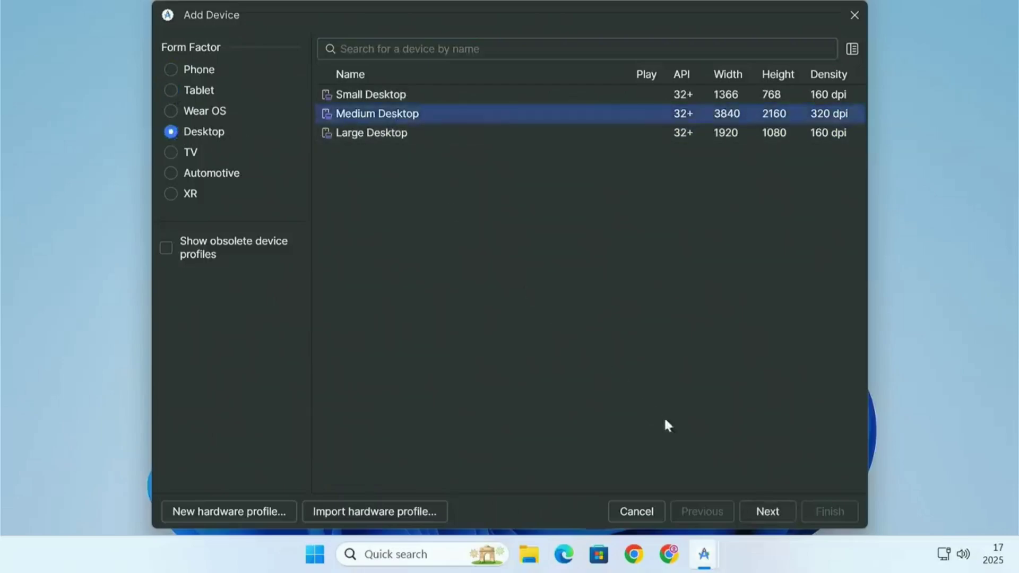
pyautogui.click(767, 511)
pyautogui.click(391, 234)
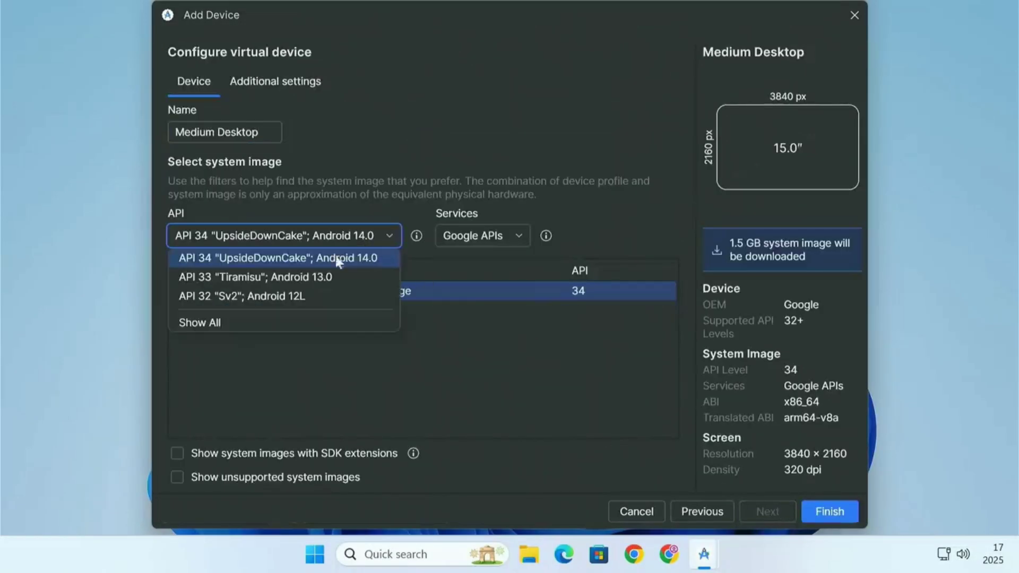
pyautogui.click(644, 514)
pyautogui.click(644, 515)
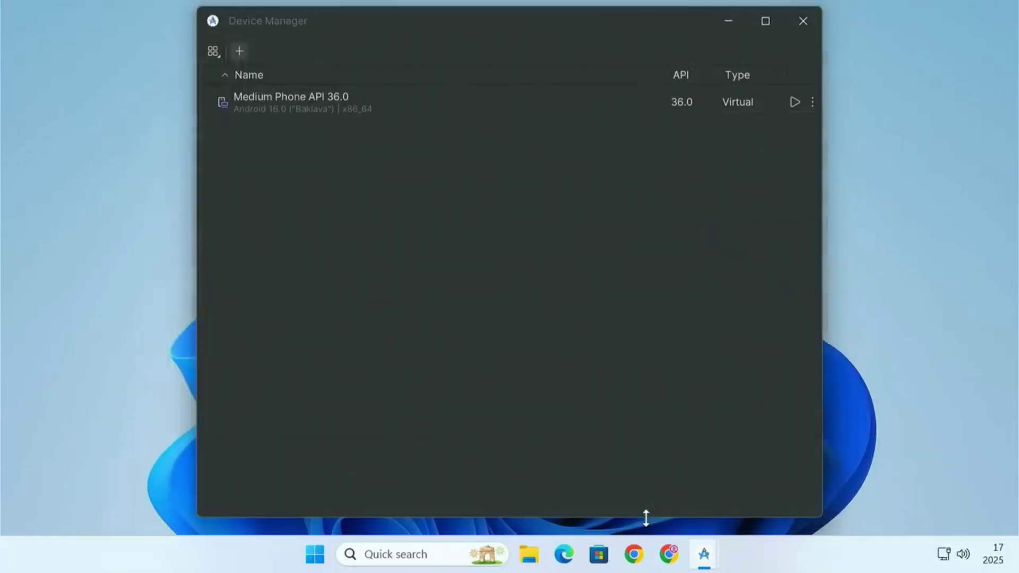
# - Start adding a new virtual device and choose the Pixel Tablet hardware profile from the Tablet category
pyautogui.click(237, 50)
pyautogui.click(172, 90)
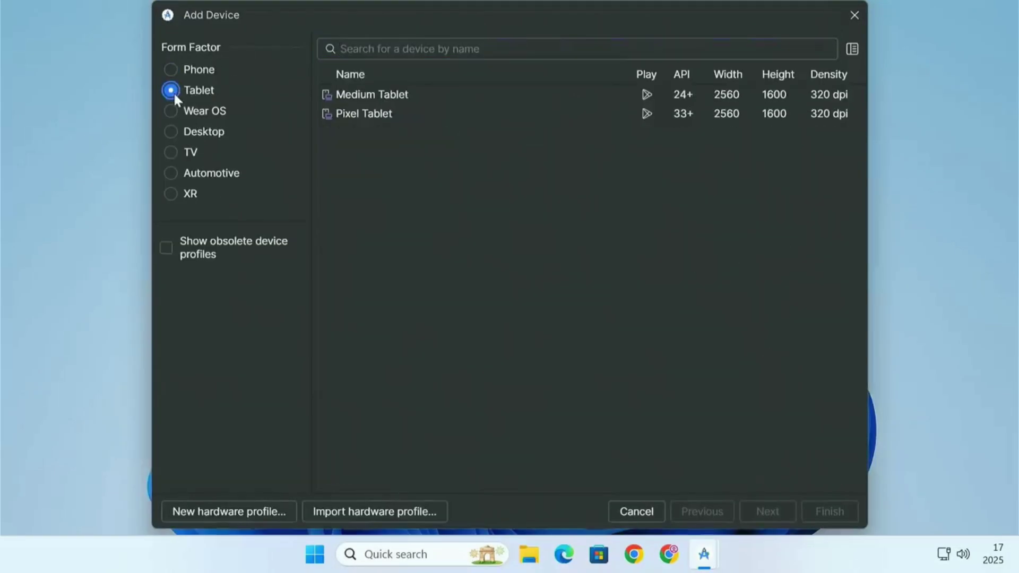
pyautogui.click(394, 123)
pyautogui.click(760, 516)
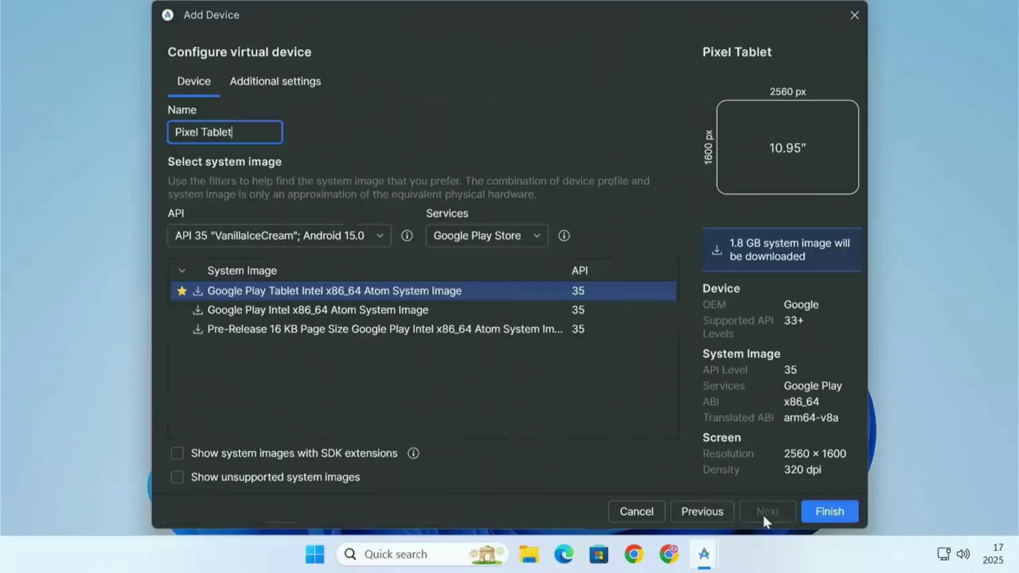
# - Select API 36.0 "Baklava" with Google Play Store services and the Google Play Intel x86_64 Atom System Image
pyautogui.click(259, 231)
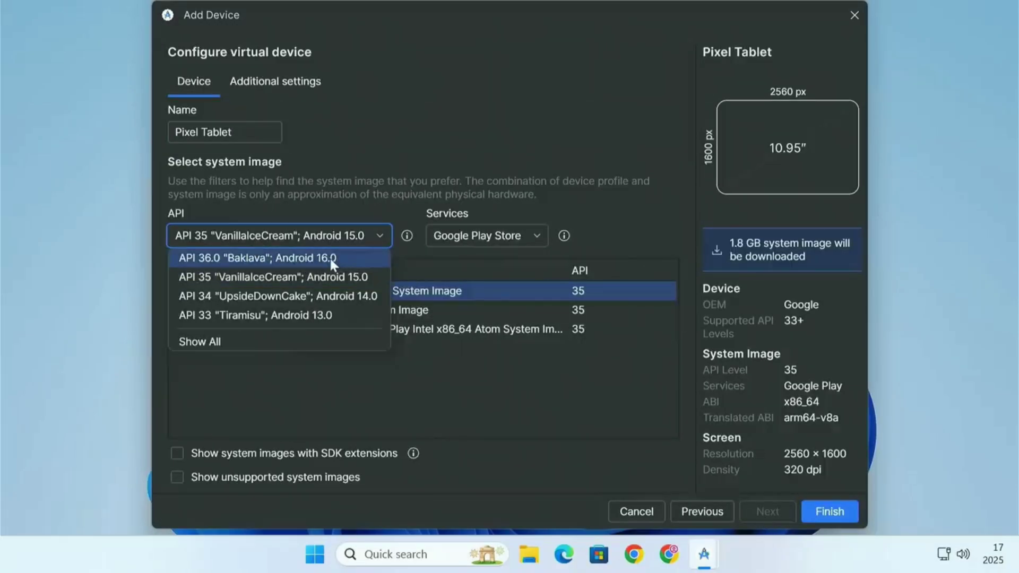
pyautogui.click(223, 259)
pyautogui.click(467, 238)
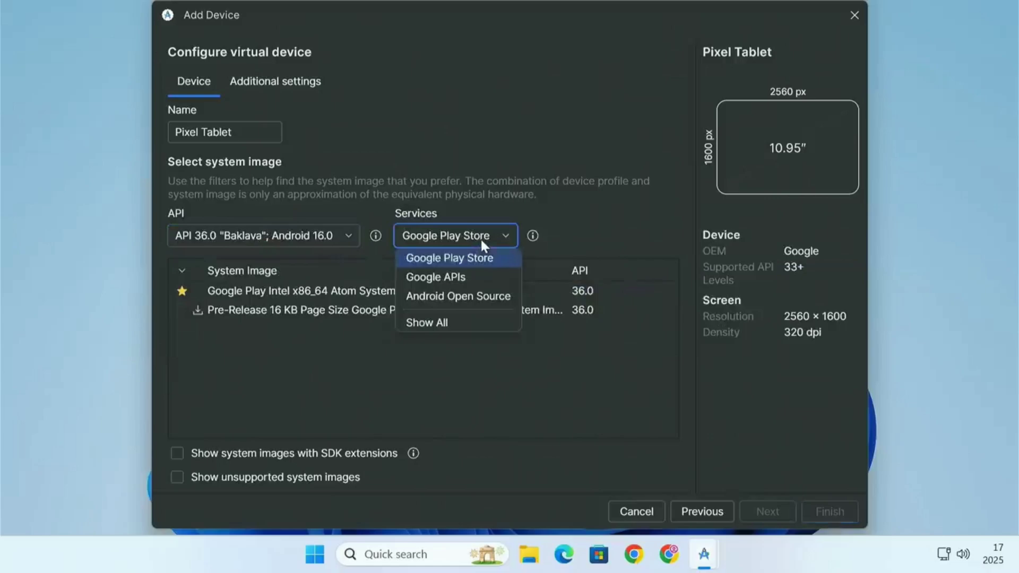
pyautogui.click(482, 260)
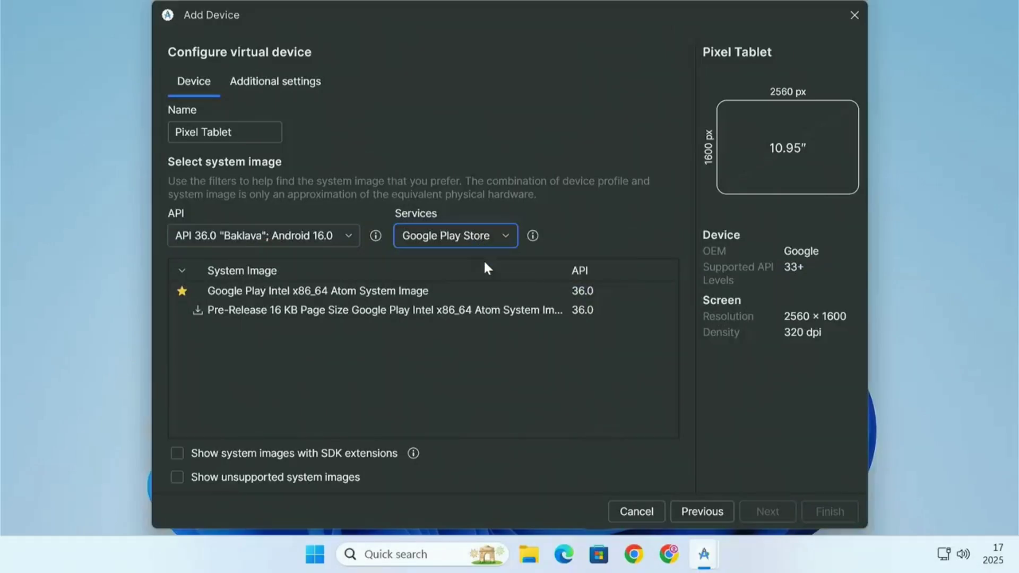
pyautogui.click(225, 296)
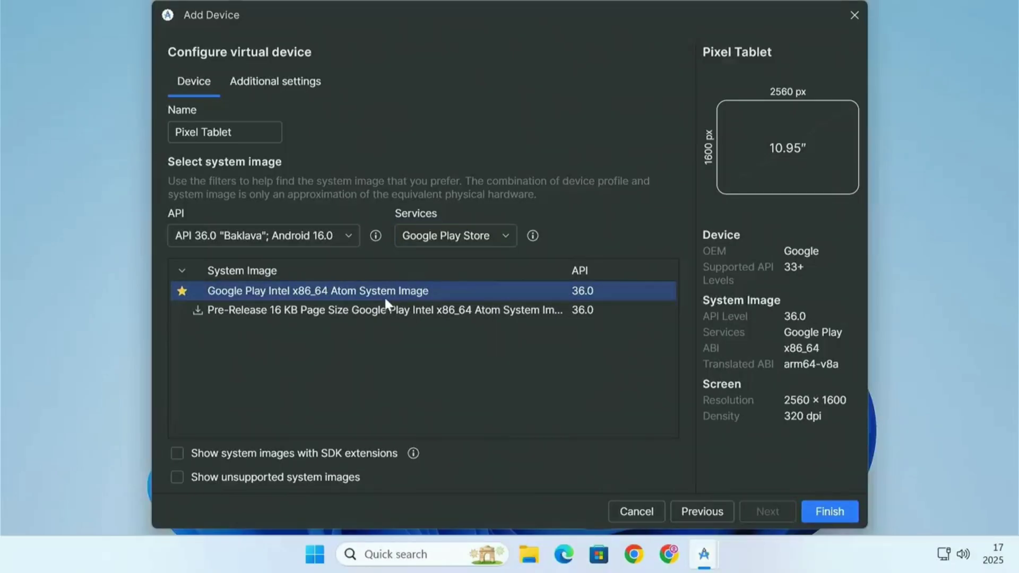
# - Open the device's additional settings and review the PC's CPU, memory and disk specifications in Task Manager
pyautogui.click(271, 80)
pyautogui.scroll(-5, 474, 318)
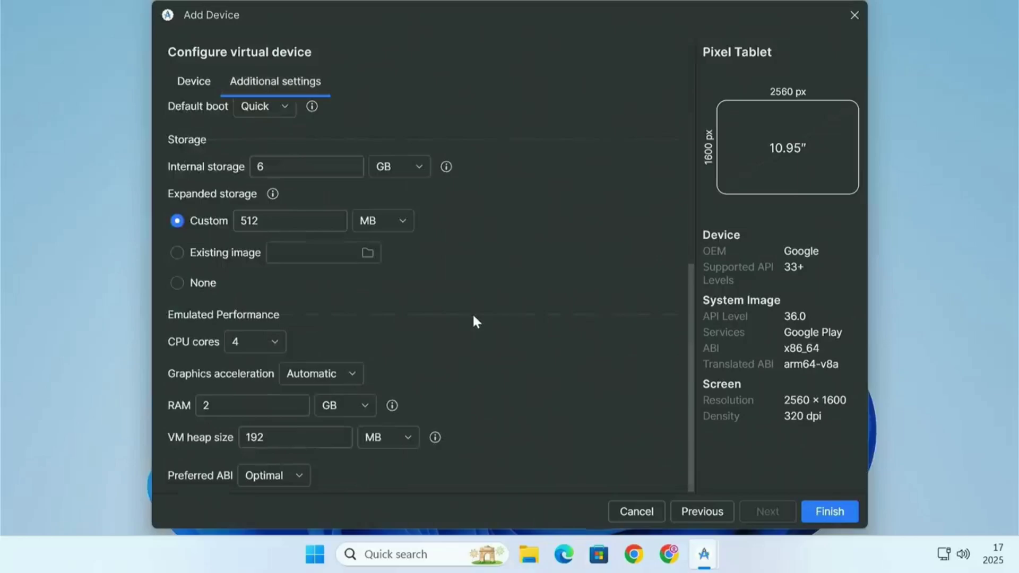
pyautogui.rightClick(764, 558)
pyautogui.click(816, 494)
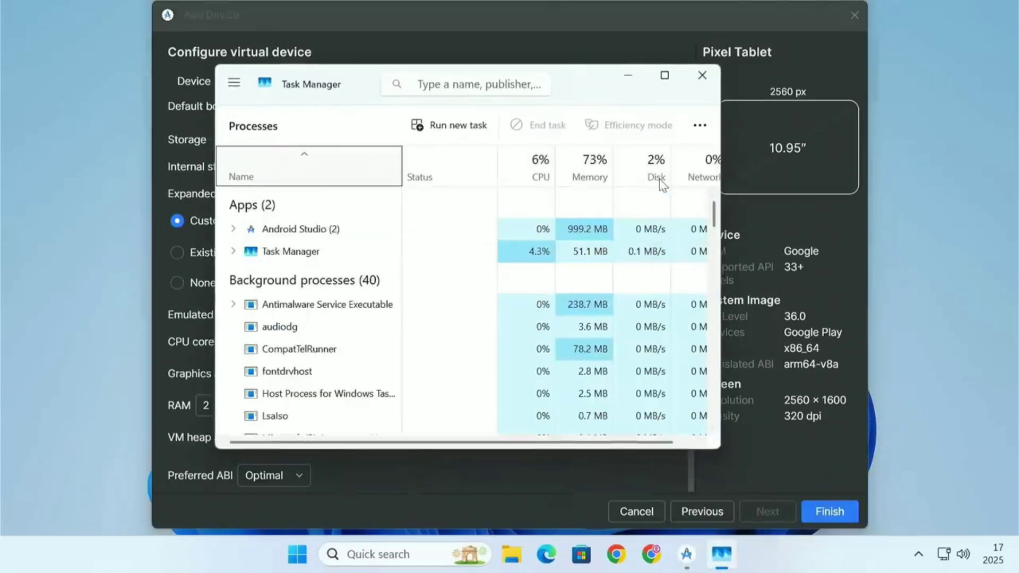
pyautogui.click(664, 74)
pyautogui.click(127, 120)
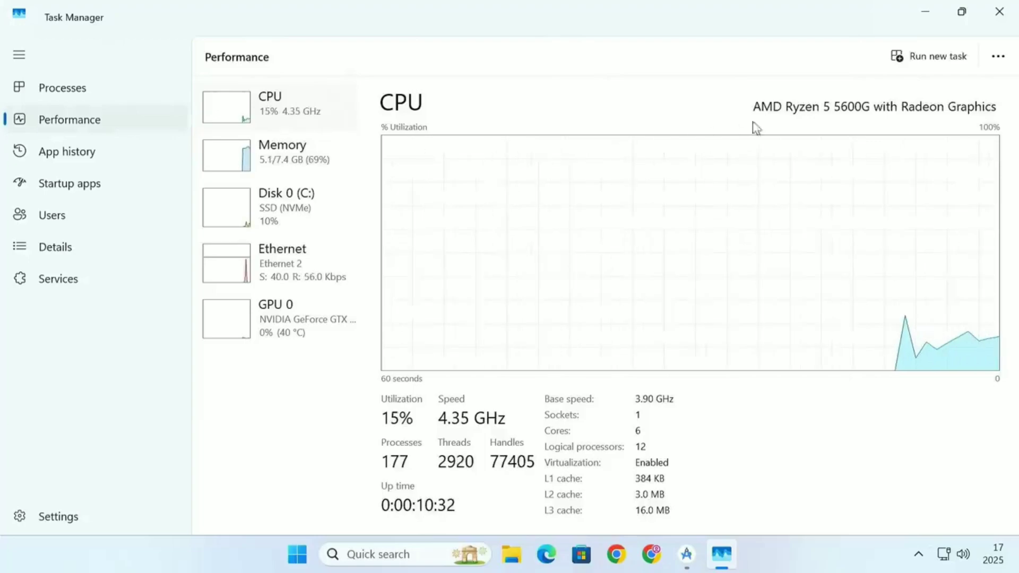
pyautogui.click(319, 159)
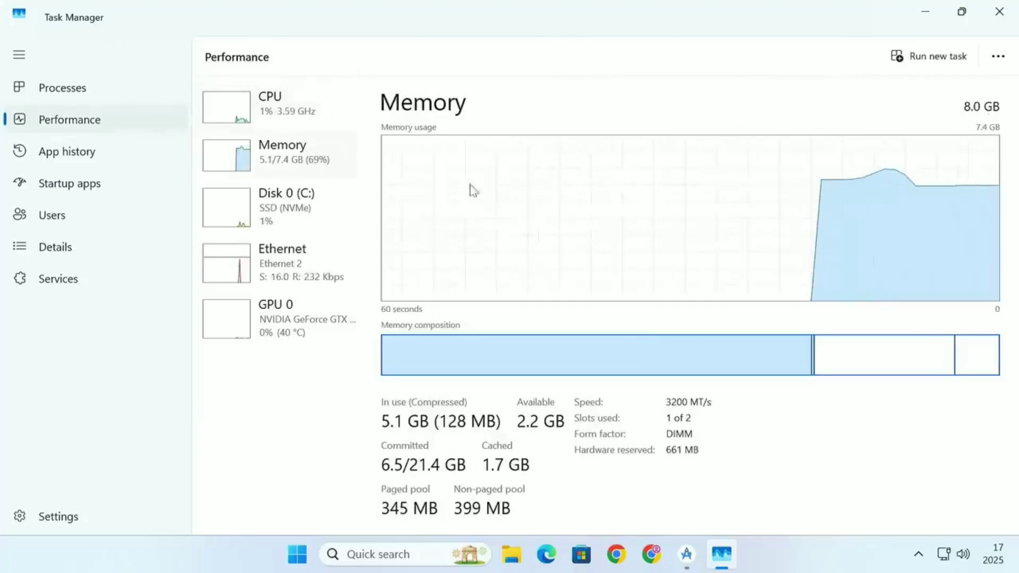
pyautogui.click(322, 201)
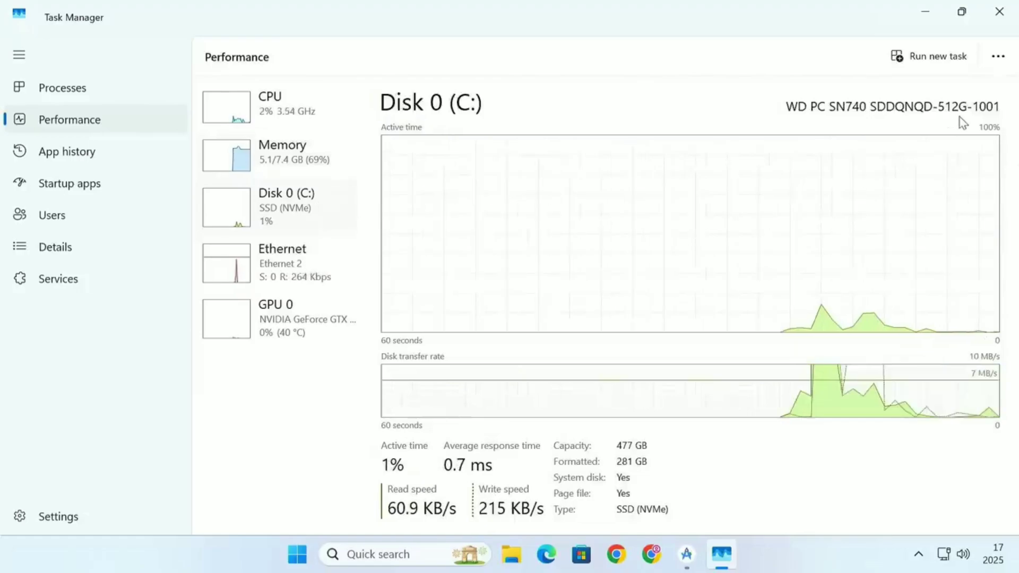
pyautogui.click(999, 11)
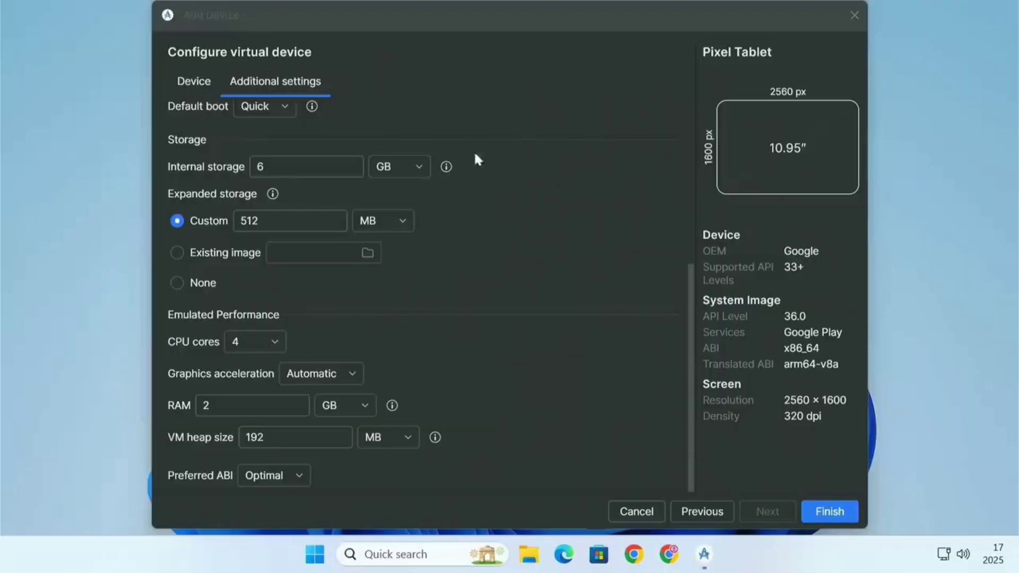
# - Set the internal storage to 30 GB and the custom expanded storage to 2 GB
pyautogui.click(281, 167)
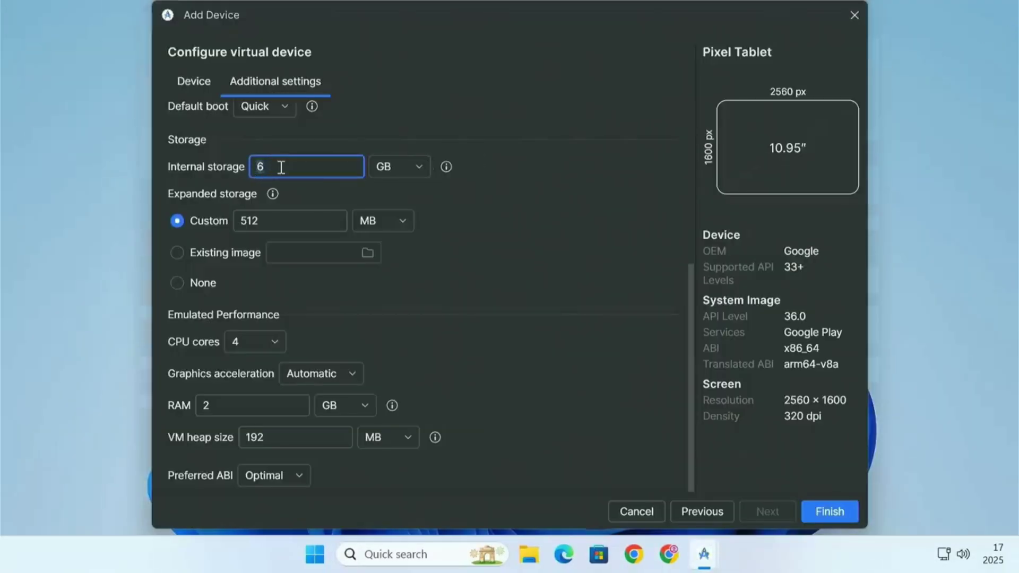
pyautogui.write('30')
pyautogui.doubleClick(282, 167)
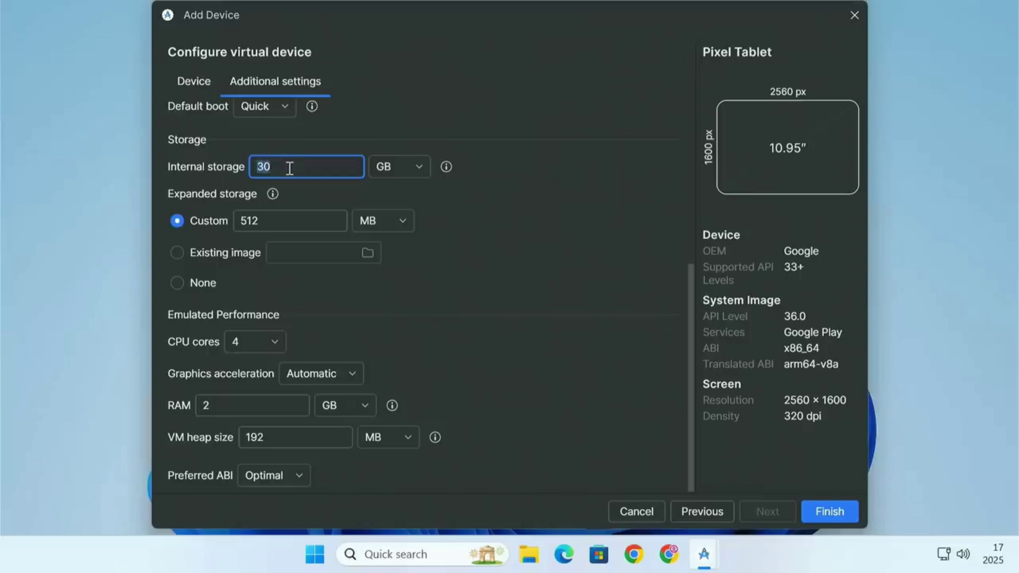
pyautogui.click(289, 168)
pyautogui.doubleClick(270, 221)
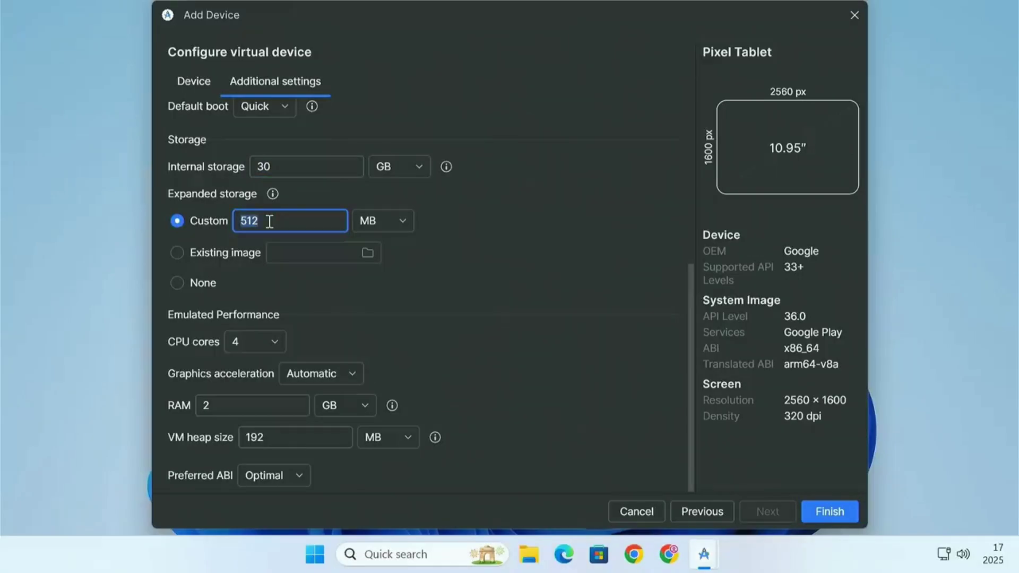
pyautogui.write('2')
pyautogui.click(387, 223)
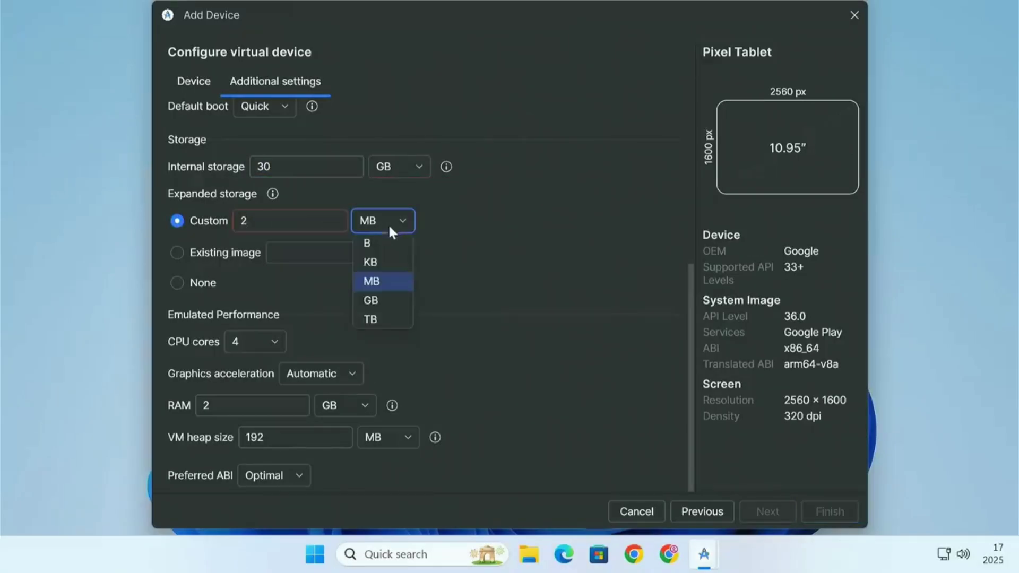
pyautogui.click(396, 302)
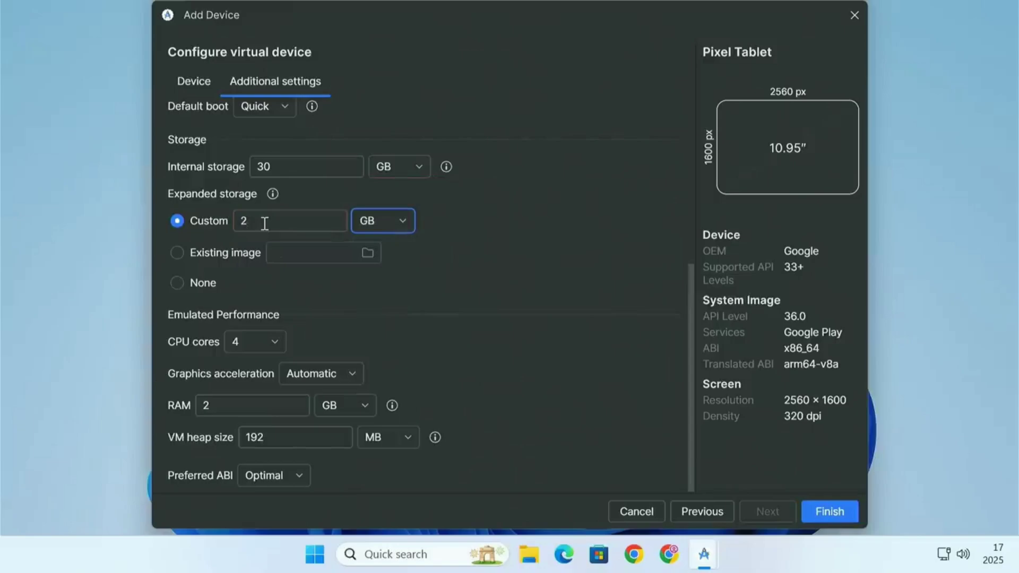
# - Set the emulated CPU cores to 6 and keep graphics acceleration on Automatic
pyautogui.click(260, 341)
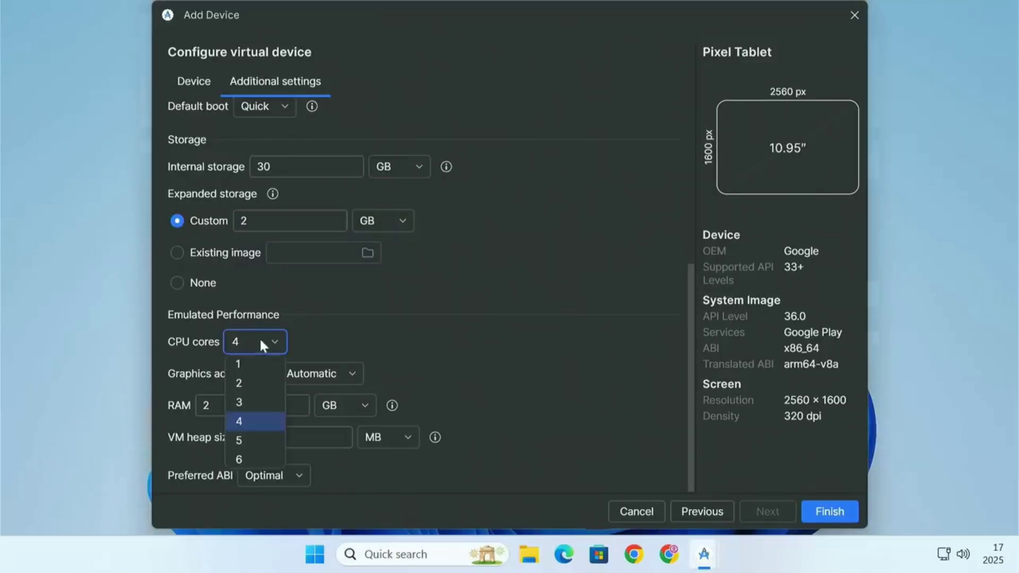
pyautogui.click(259, 460)
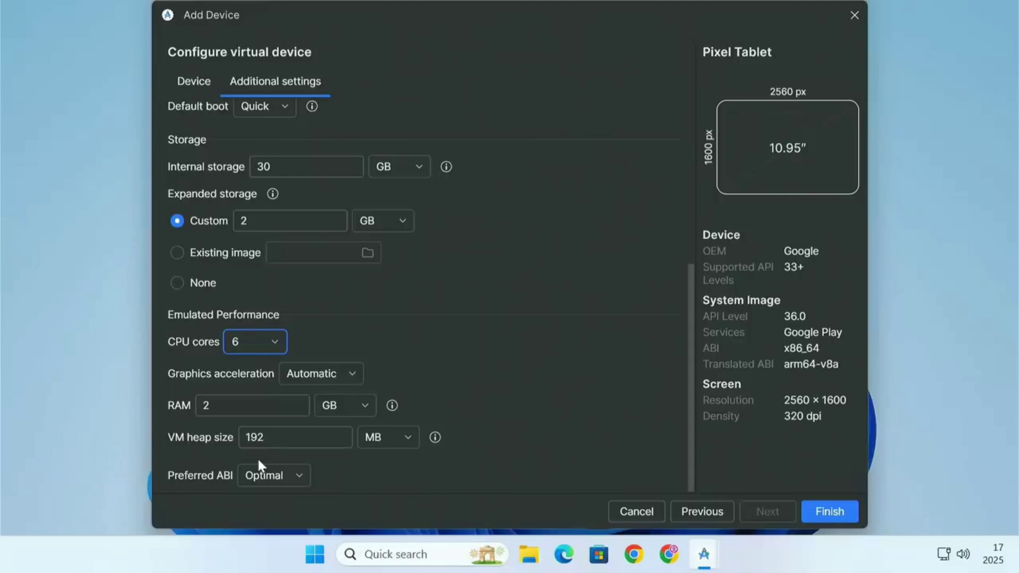
pyautogui.click(344, 374)
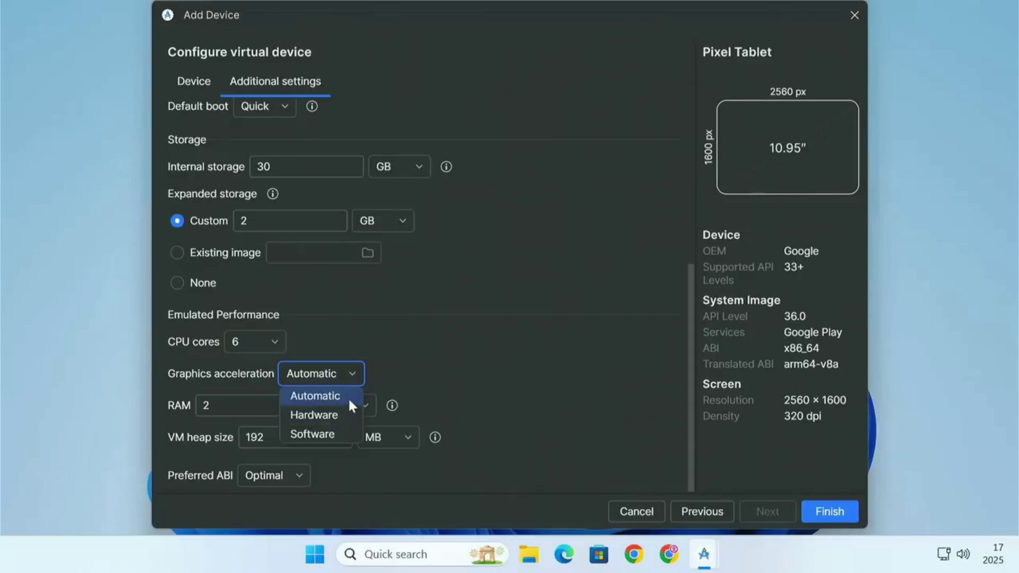
pyautogui.click(348, 397)
# - Set the RAM to 4 GB and the VM heap size to 512 MB, then finish creating the device
pyautogui.click(225, 412)
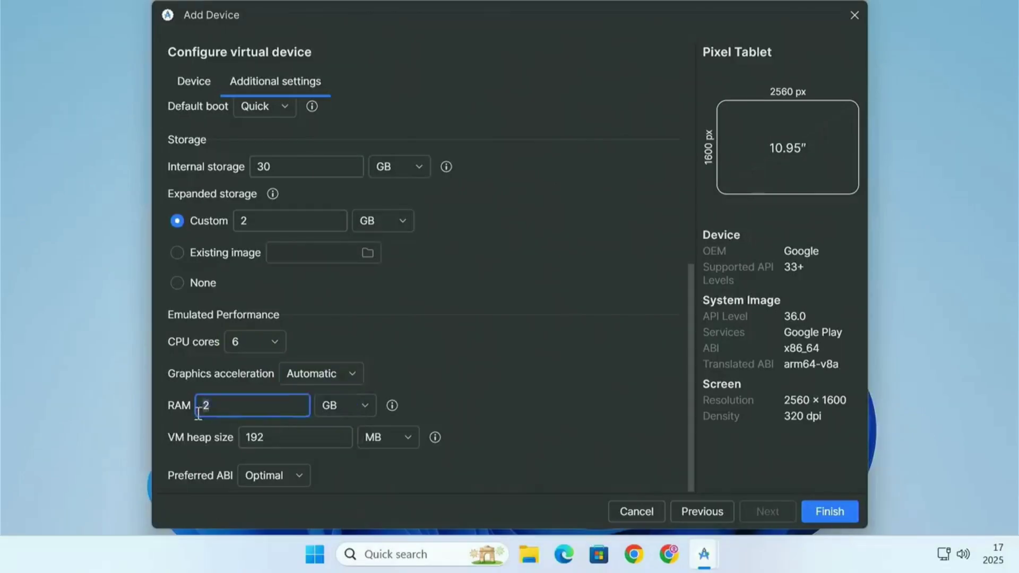
pyautogui.press('BackSpace')
pyautogui.write('4')
pyautogui.moveTo(225, 412); pyautogui.dragTo(192, 411)
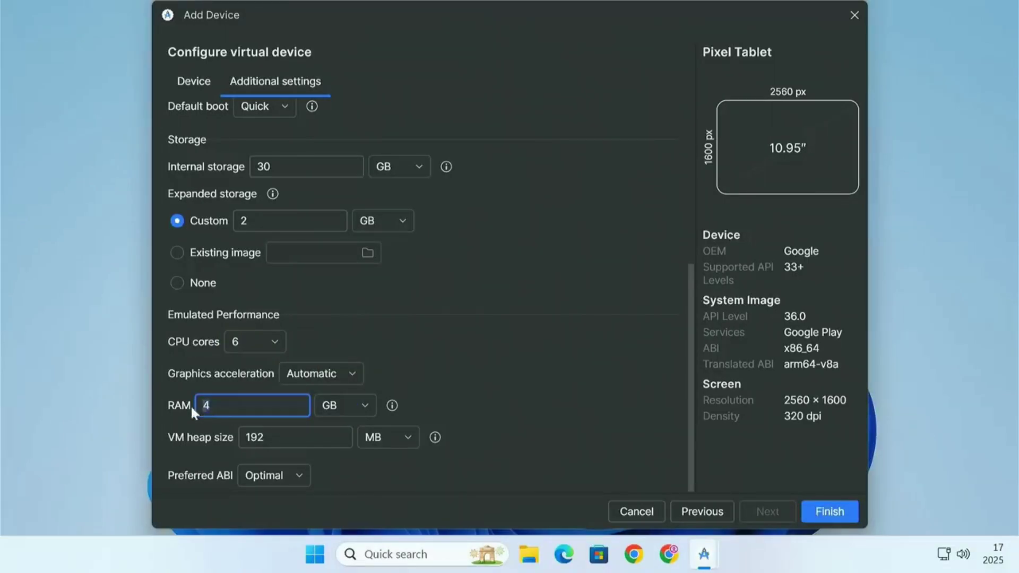
pyautogui.click(260, 438)
pyautogui.press('BackSpace')
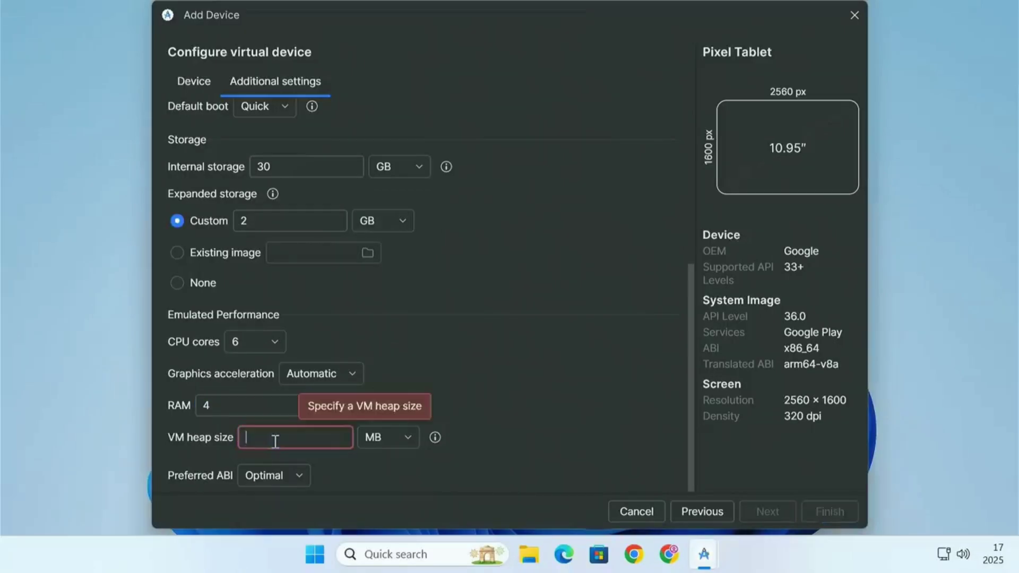
pyautogui.write('512')
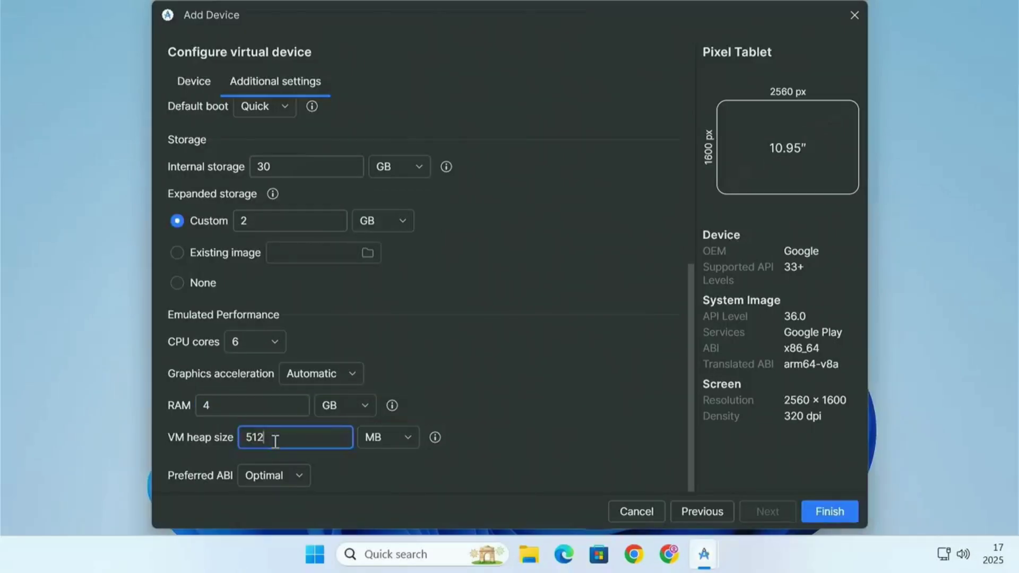
pyautogui.click(825, 511)
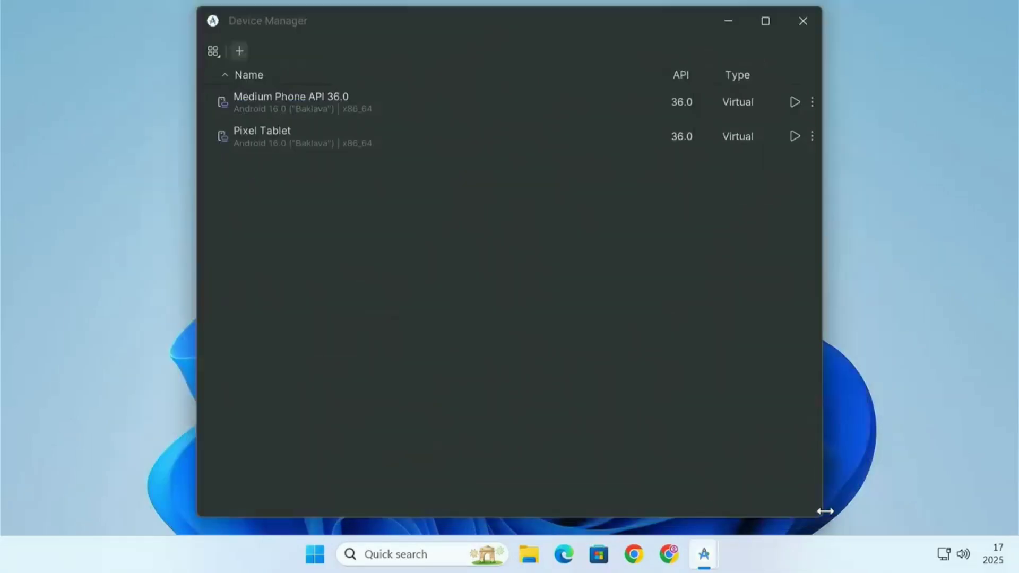
# - Launch the Pixel Tablet emulator and reposition and resize its window on the desktop
pyautogui.click(333, 143)
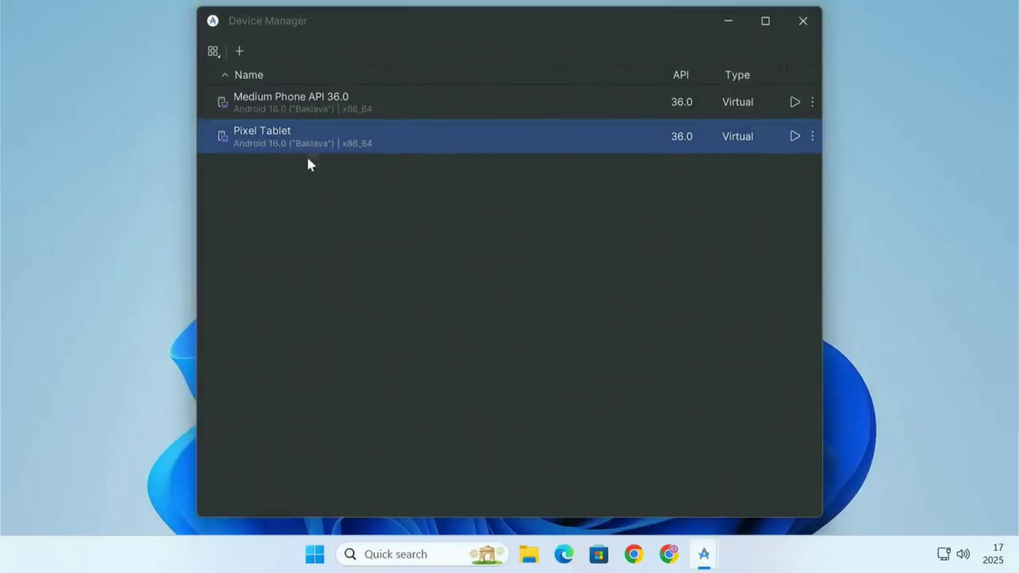
pyautogui.click(792, 139)
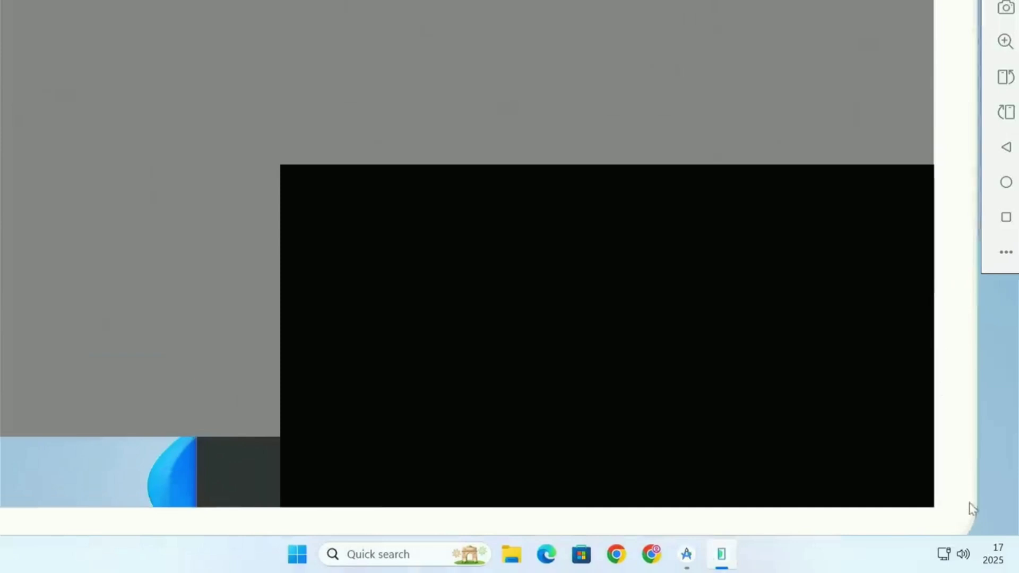
pyautogui.moveTo(624, 250); pyautogui.dragTo(598, 263)
pyautogui.moveTo(509, 270); pyautogui.dragTo(740, 479)
pyautogui.click(727, 27)
pyautogui.click(725, 24)
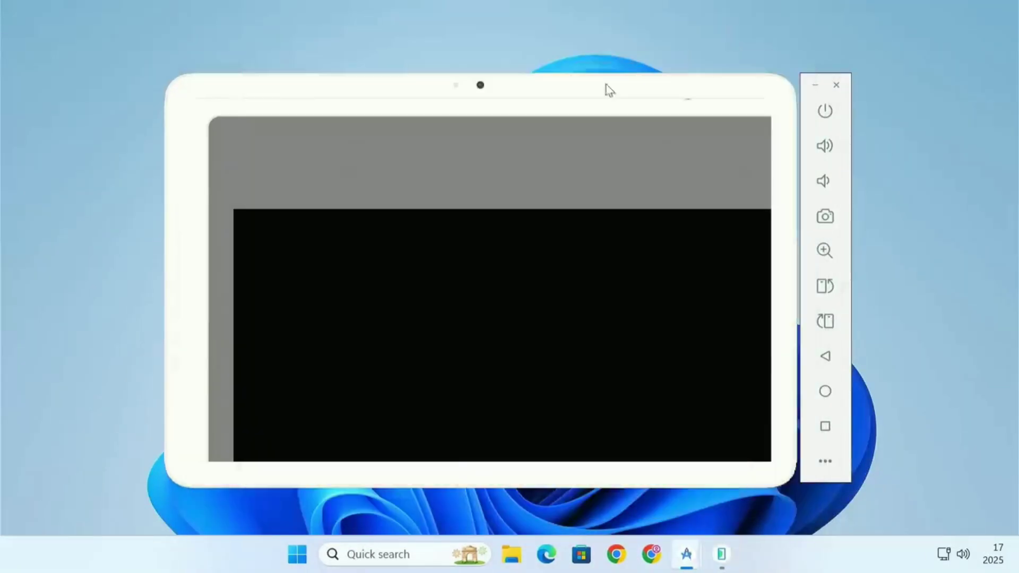
pyautogui.moveTo(172, 85); pyautogui.dragTo(66, 25)
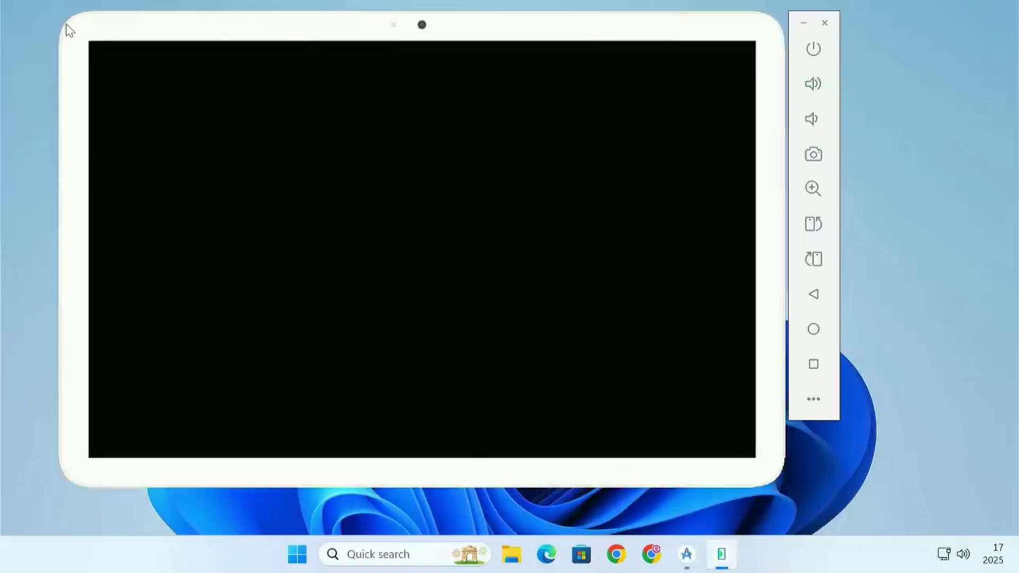
pyautogui.moveTo(769, 475); pyautogui.dragTo(884, 525)
pyautogui.moveTo(518, 33); pyautogui.dragTo(578, 32)
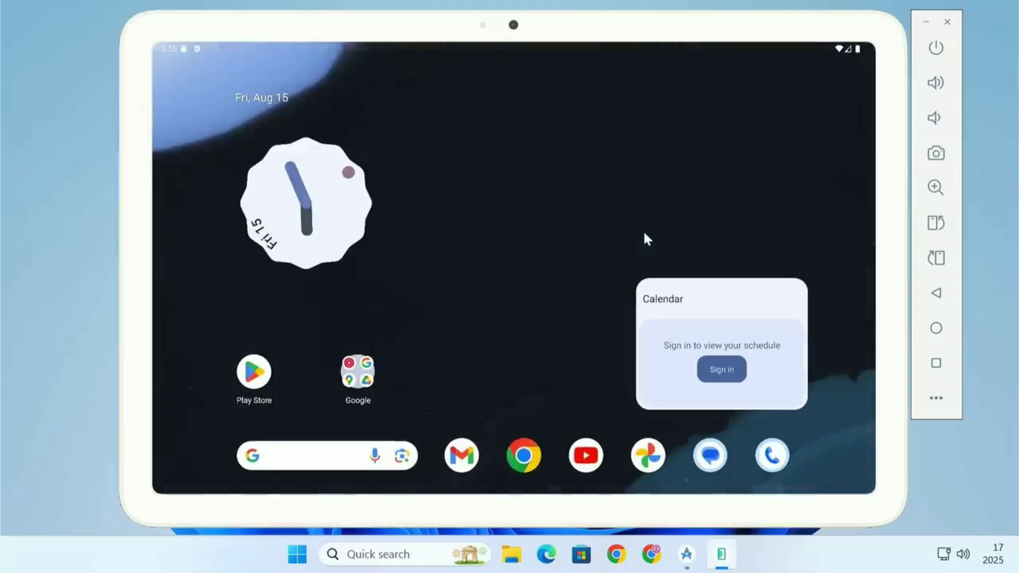
# - Open the emulator's Settings and examine the About emulated device details
pyautogui.moveTo(517, 49); pyautogui.dragTo(510, 124)
pyautogui.moveTo(353, 156)
pyautogui.mouseDown()
pyautogui.moveTo(316, 156)
pyautogui.moveTo(361, 161)
pyautogui.mouseUp()
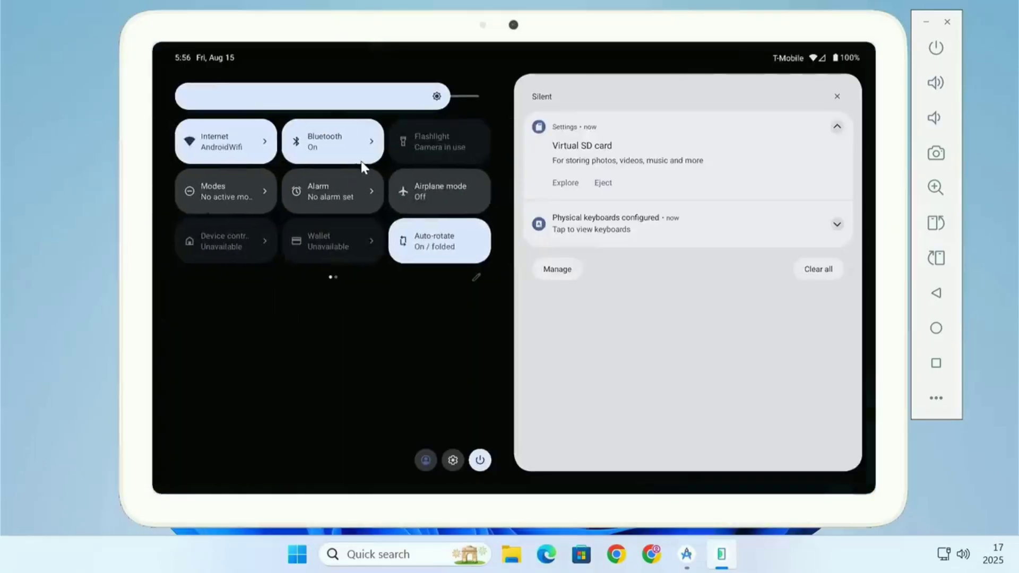
pyautogui.click(452, 460)
pyautogui.scroll(-10, 437, 357)
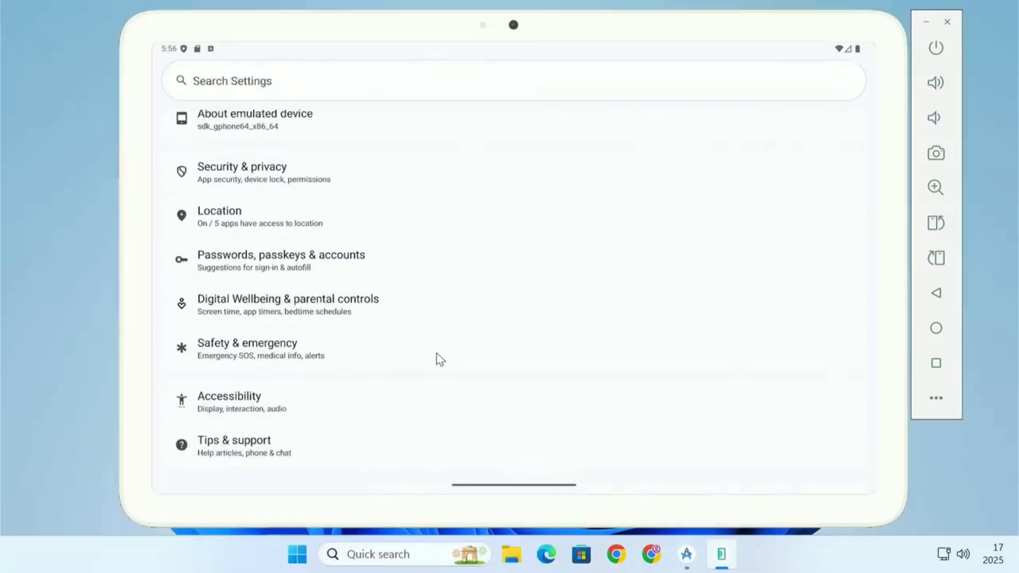
pyautogui.click(300, 123)
pyautogui.scroll(-5, 371, 325)
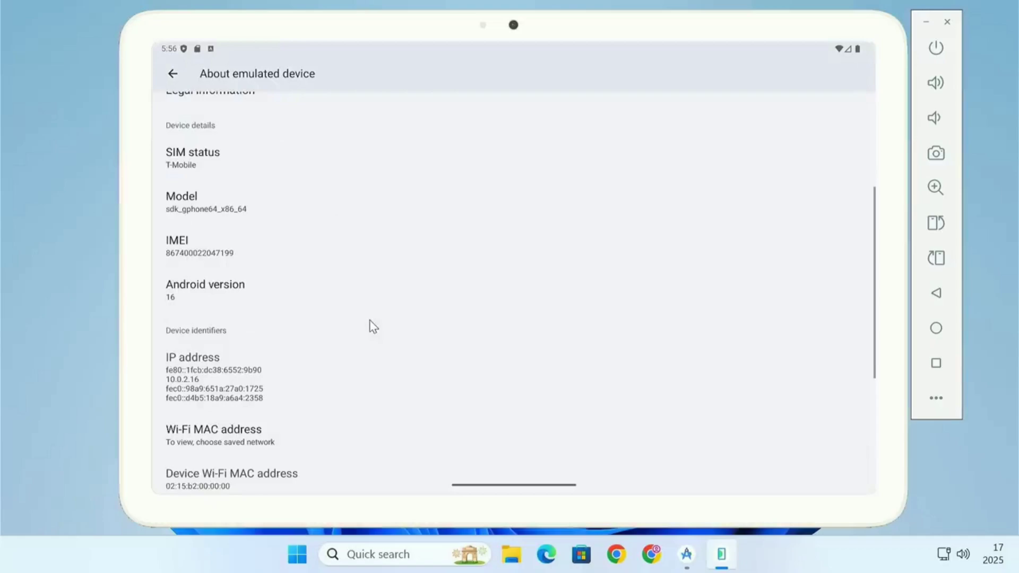
pyautogui.click(210, 296)
pyautogui.click(933, 293)
pyautogui.click(934, 294)
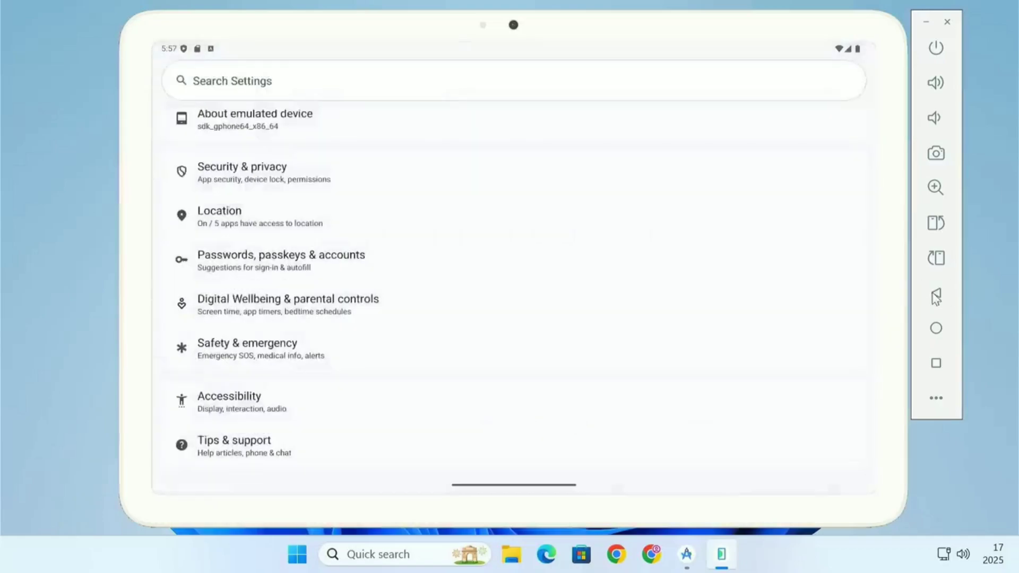
pyautogui.click(934, 294)
# - Open Chrome from the app drawer, complete the Google 2-Step Verification, and continue signed in with the account
pyautogui.moveTo(540, 353); pyautogui.dragTo(518, 254)
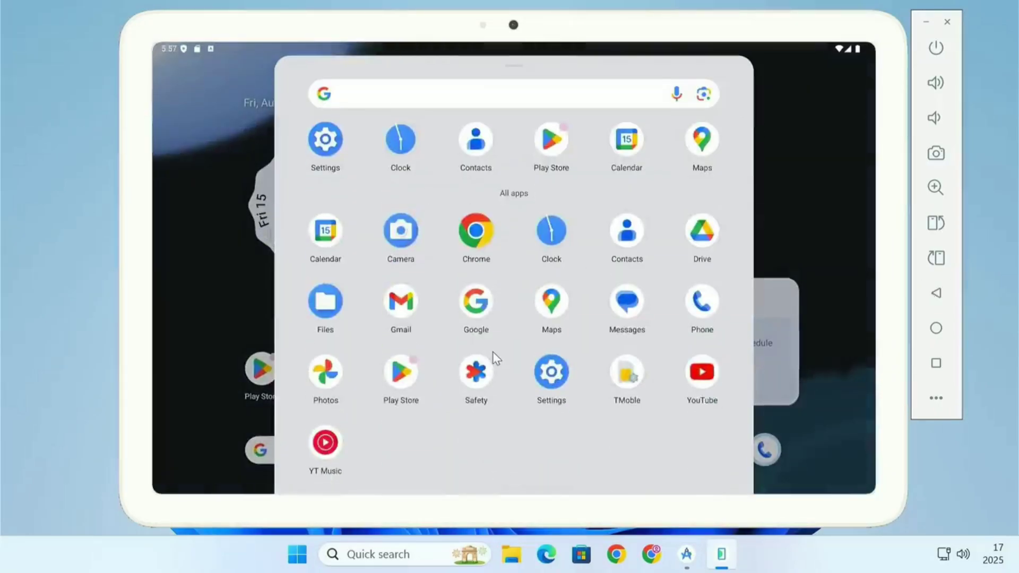
pyautogui.click(474, 243)
pyautogui.click(541, 382)
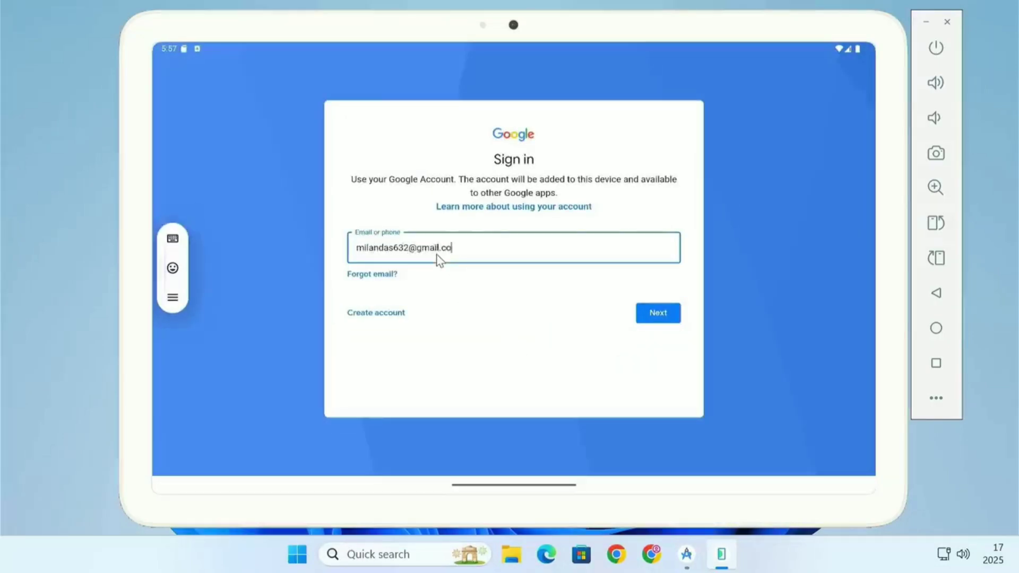
pyautogui.press('Return')
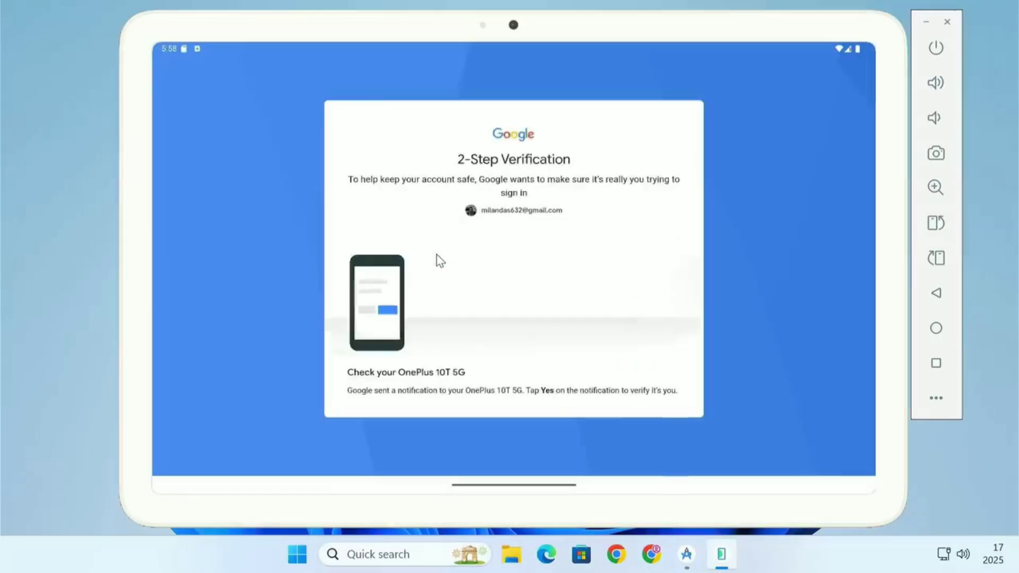
pyautogui.click(663, 334)
pyautogui.click(659, 405)
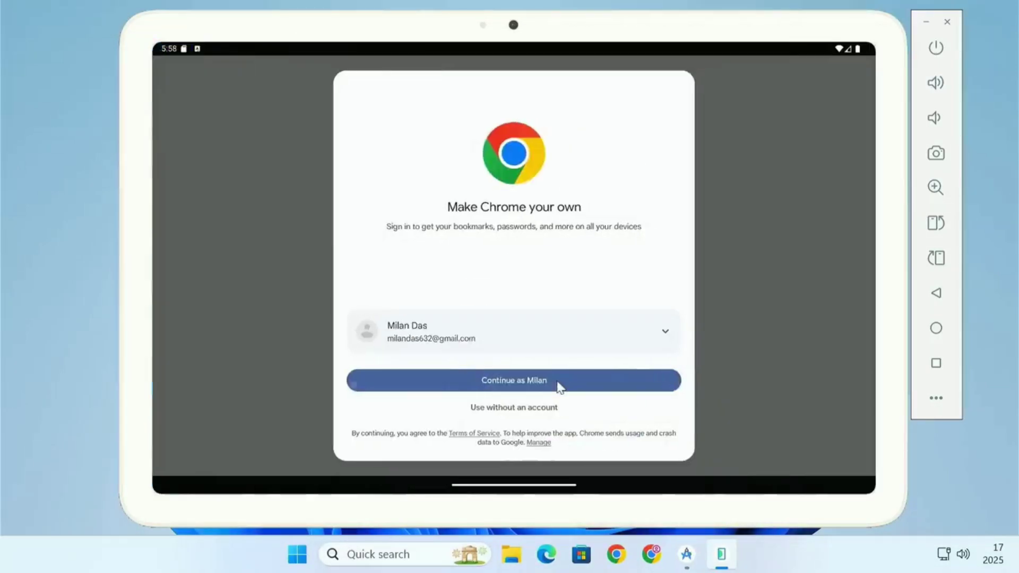
pyautogui.click(559, 384)
pyautogui.click(326, 303)
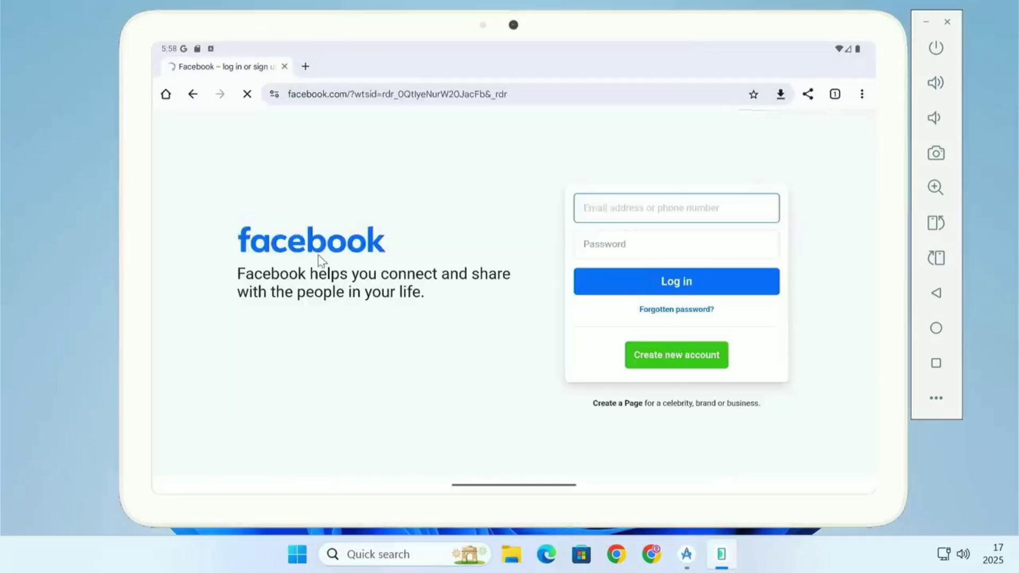
# - Open a new tab, go to YouTube, and play the Avatar: Fire and Ash official trailer
pyautogui.hotkey('ctrl', 't')
pyautogui.click(595, 295)
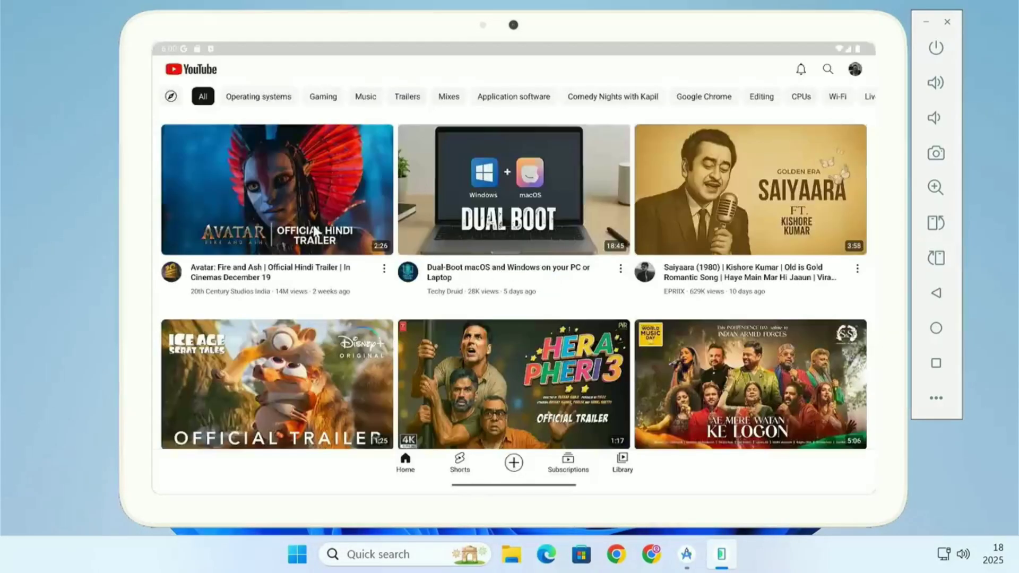
pyautogui.click(313, 225)
pyautogui.click(644, 323)
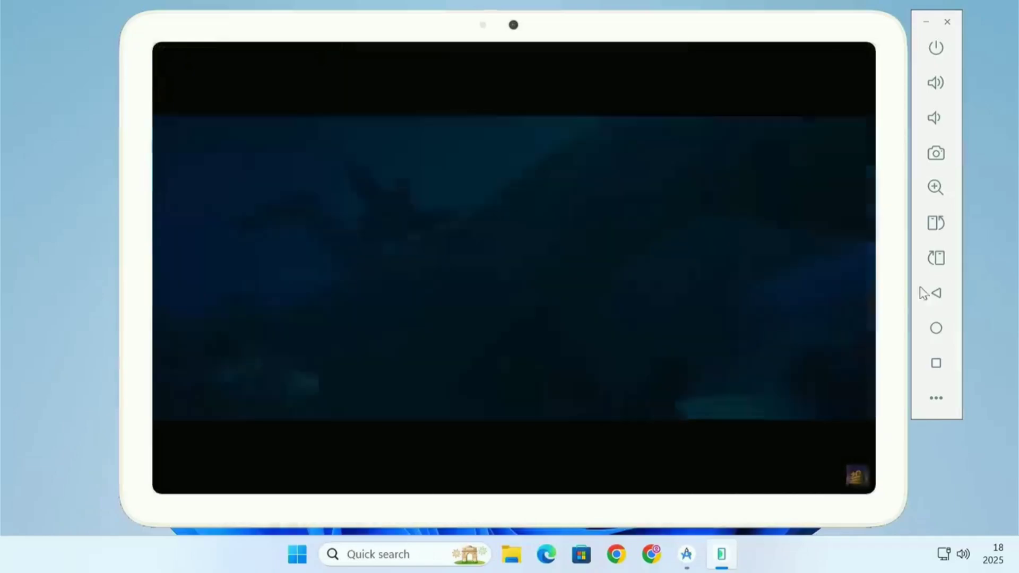
# - Return to the home screen and open Google Photos from the app drawer to load the photo library
pyautogui.click(936, 295)
pyautogui.click(938, 333)
pyautogui.moveTo(576, 409); pyautogui.dragTo(581, 238)
pyautogui.click(331, 369)
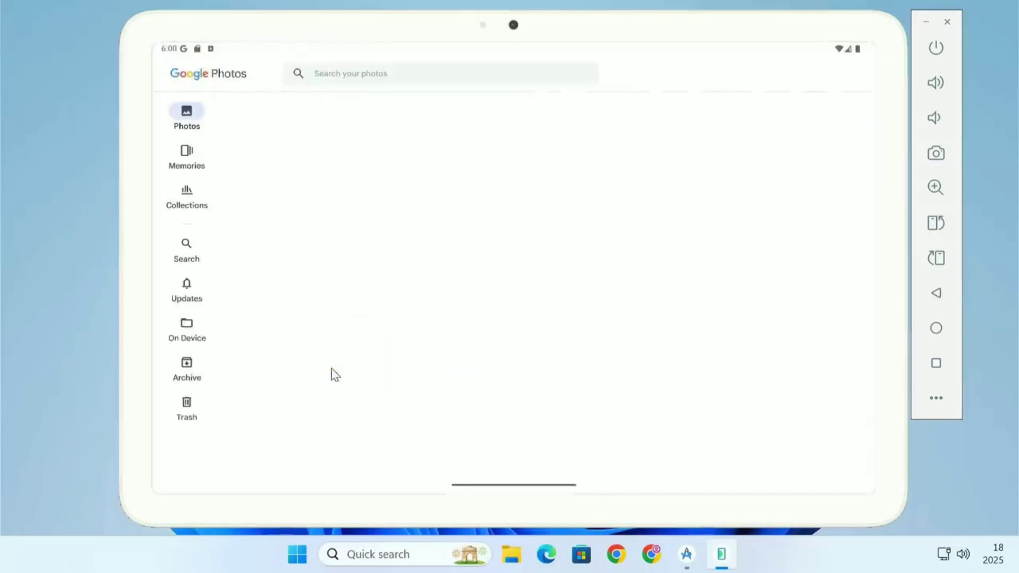
pyautogui.click(540, 434)
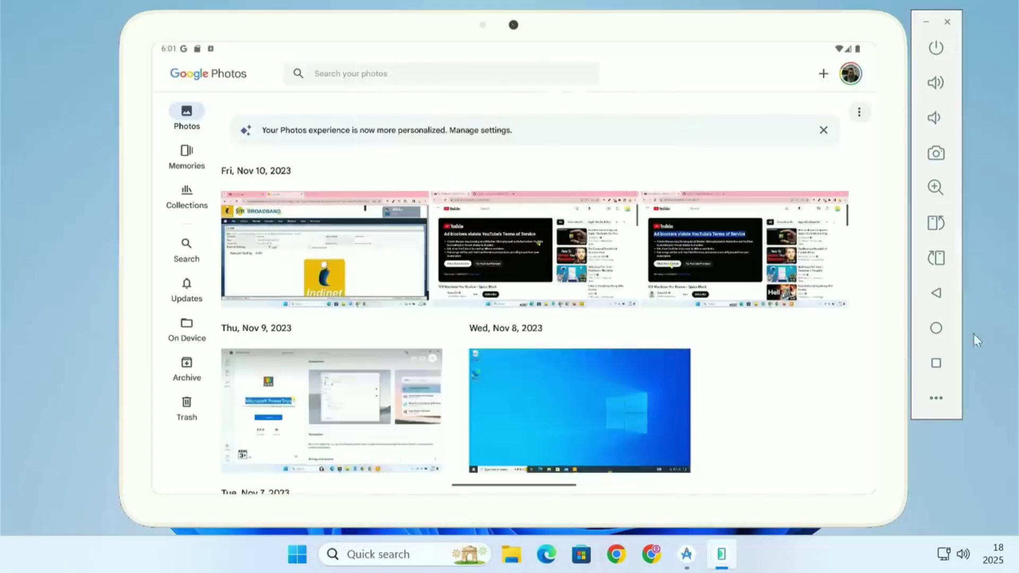
# - Open the Files app from the home screen and browse to the Audio category
pyautogui.click(936, 328)
pyautogui.click(326, 301)
pyautogui.click(223, 144)
pyautogui.click(223, 207)
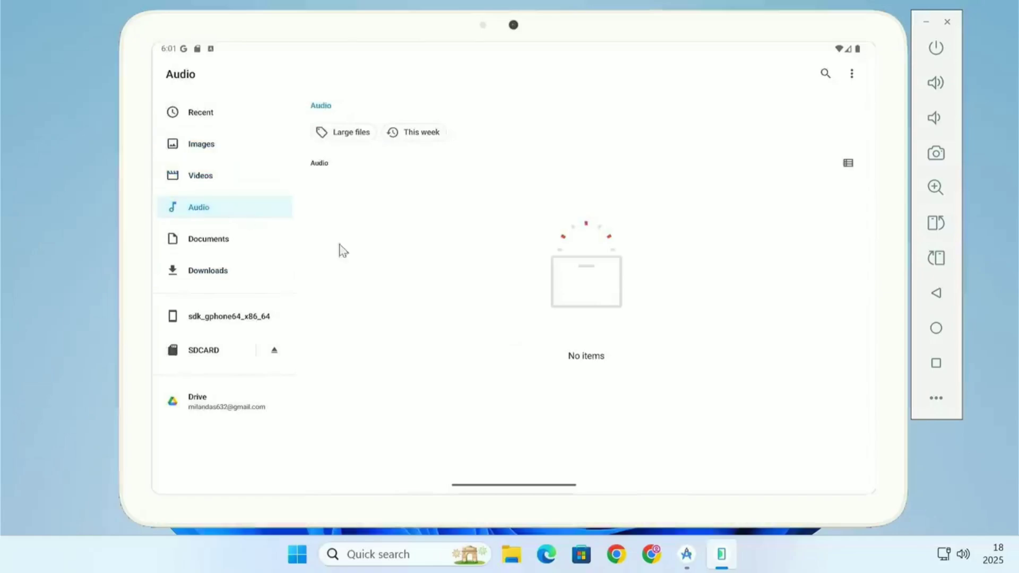
# - Open the Play Store, get started, skip restoring previous apps, and allow location access while using the app
pyautogui.click(936, 328)
pyautogui.click(254, 371)
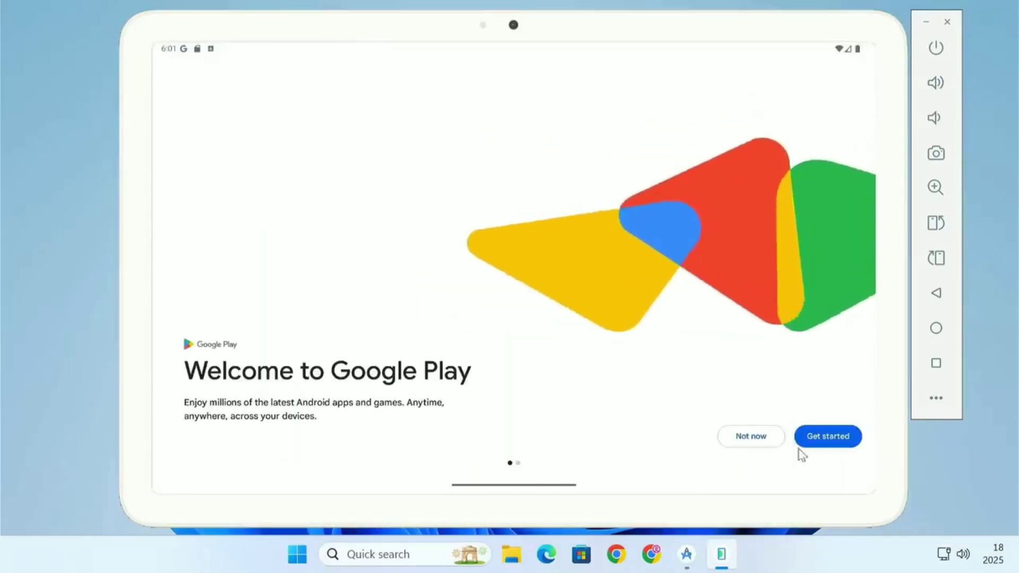
pyautogui.click(817, 441)
pyautogui.click(830, 77)
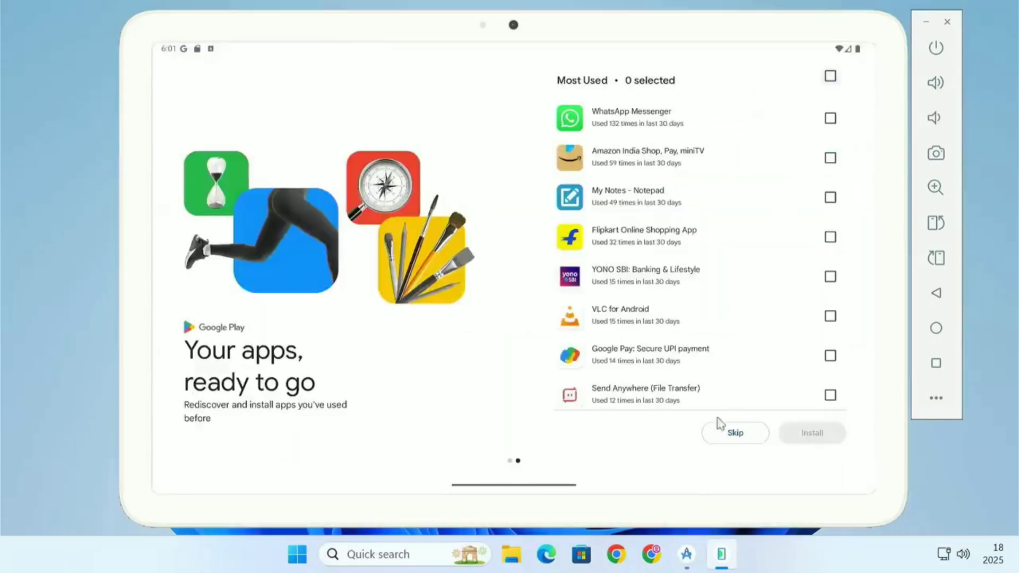
pyautogui.click(731, 433)
pyautogui.click(539, 381)
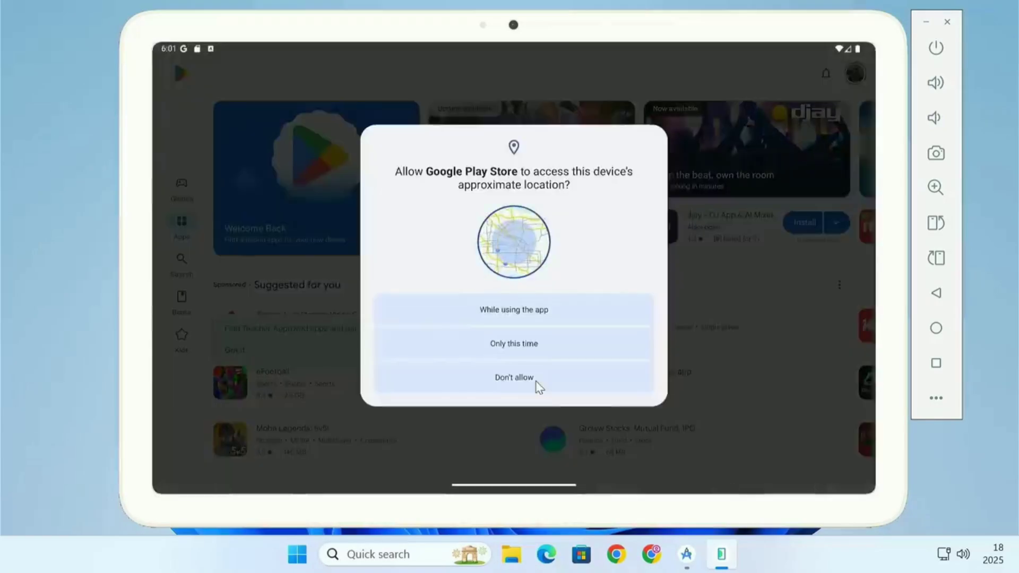
pyautogui.click(547, 310)
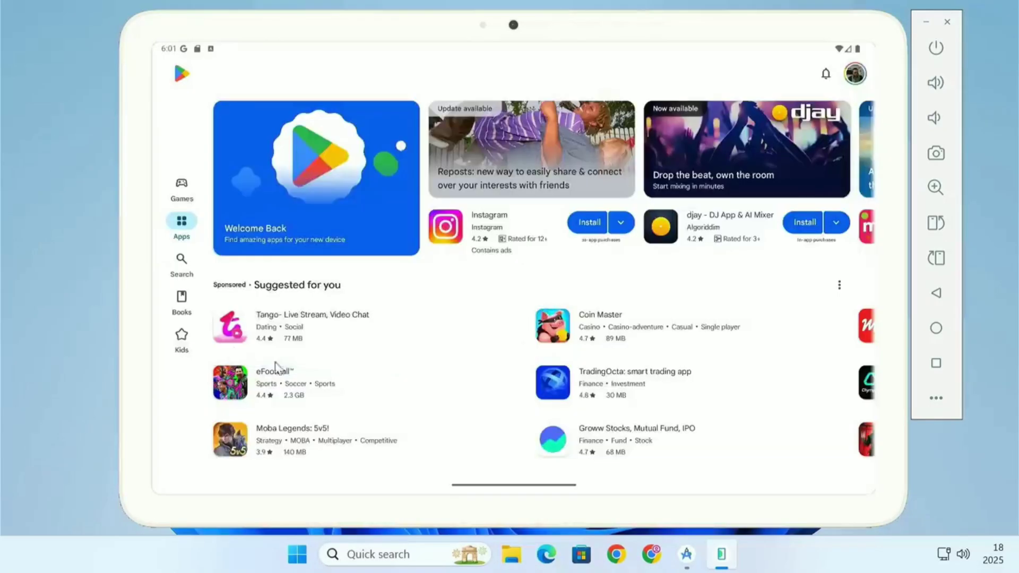
# - Scroll to the Play Store top charts and install Telegram, turning on auto-open when ready
pyautogui.scroll(-1, 500, 341)
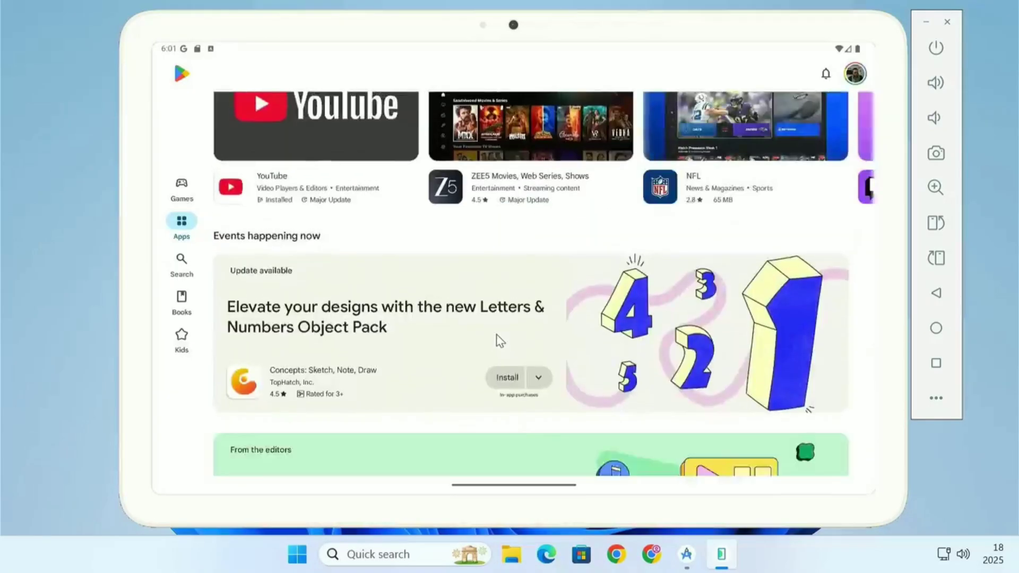
pyautogui.scroll(-15, 499, 340)
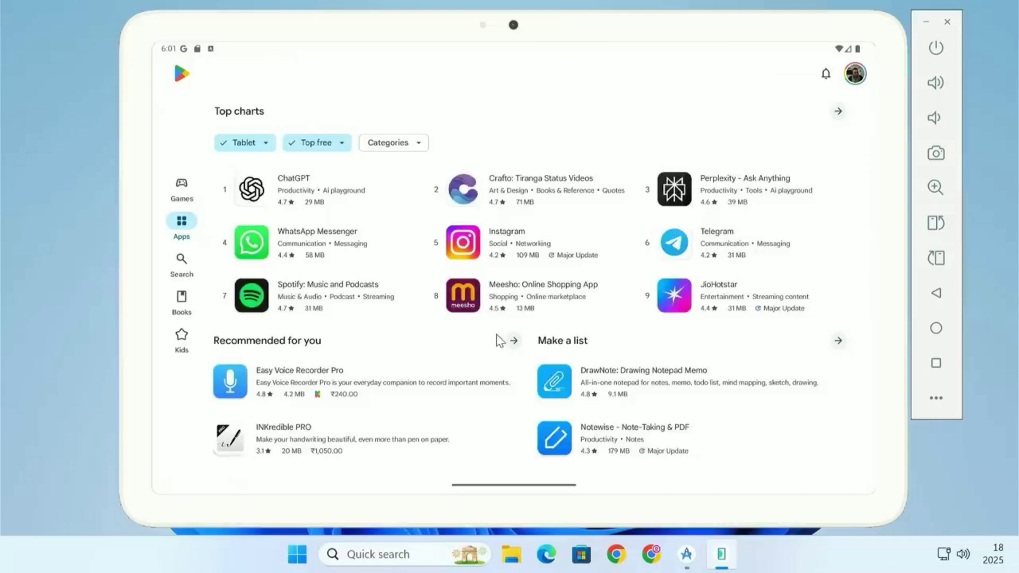
pyautogui.click(715, 254)
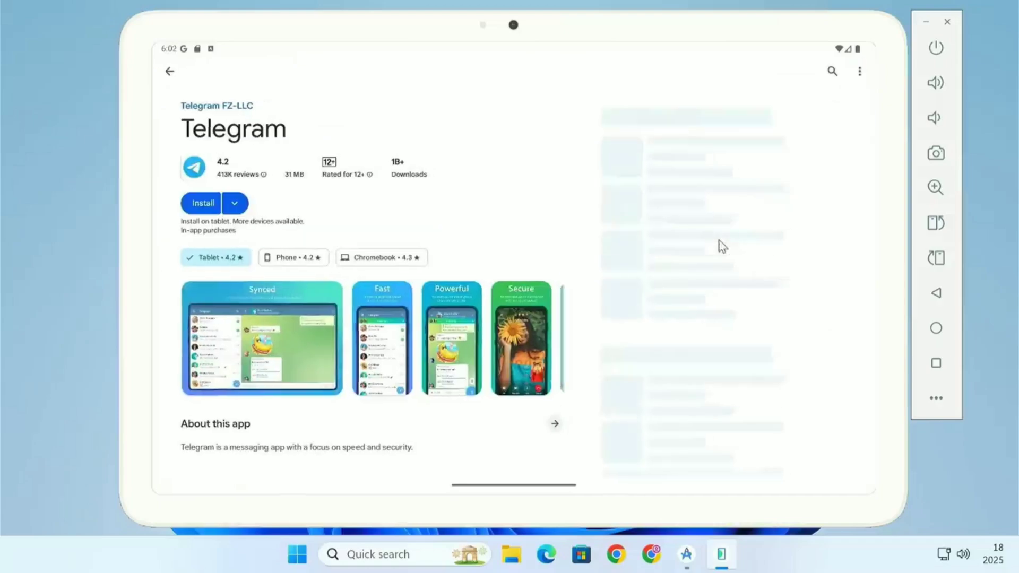
pyautogui.click(202, 208)
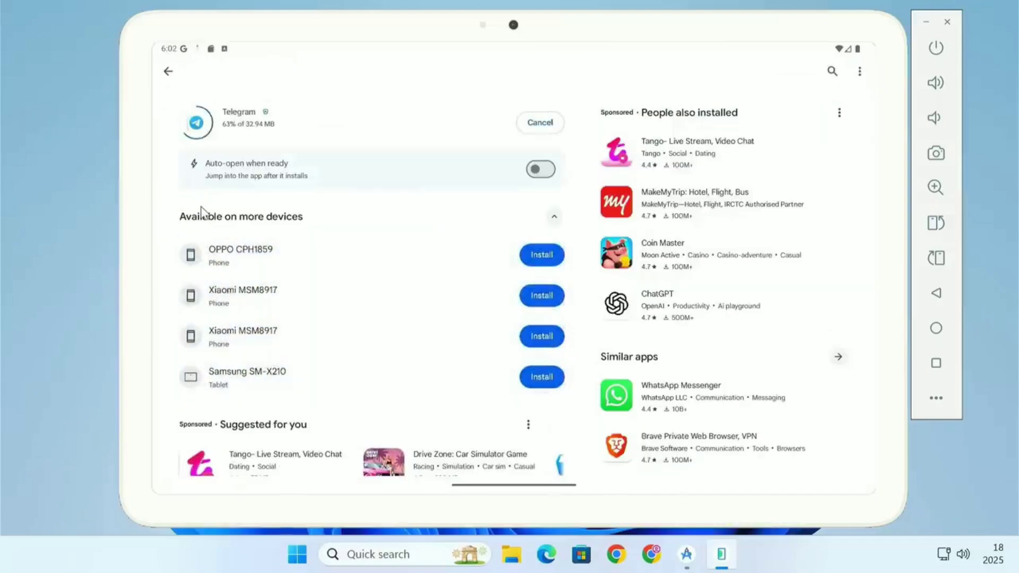
pyautogui.click(223, 165)
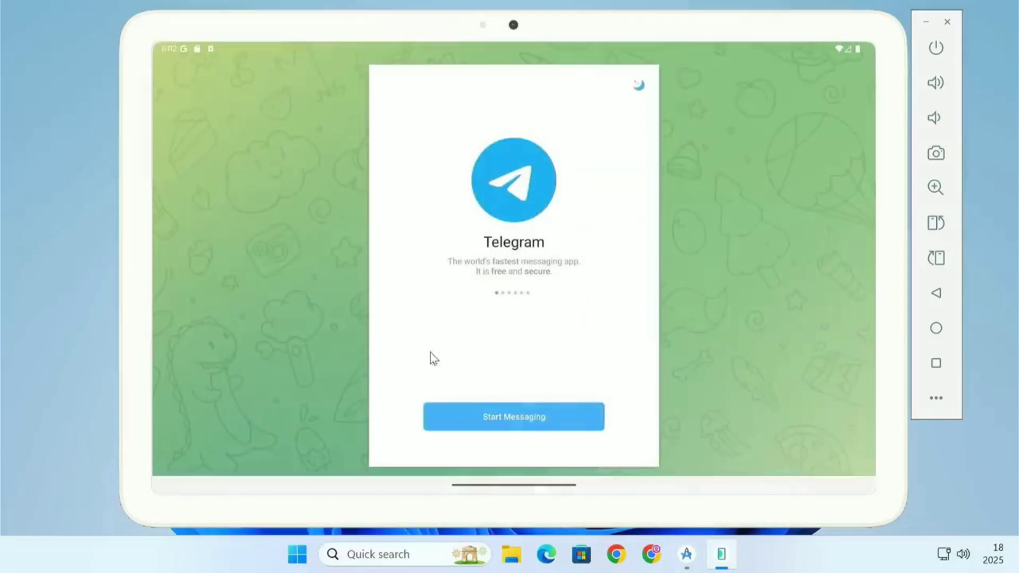
# - Start messaging in Telegram and allow it to make and manage phone calls
pyautogui.click(499, 411)
pyautogui.click(615, 326)
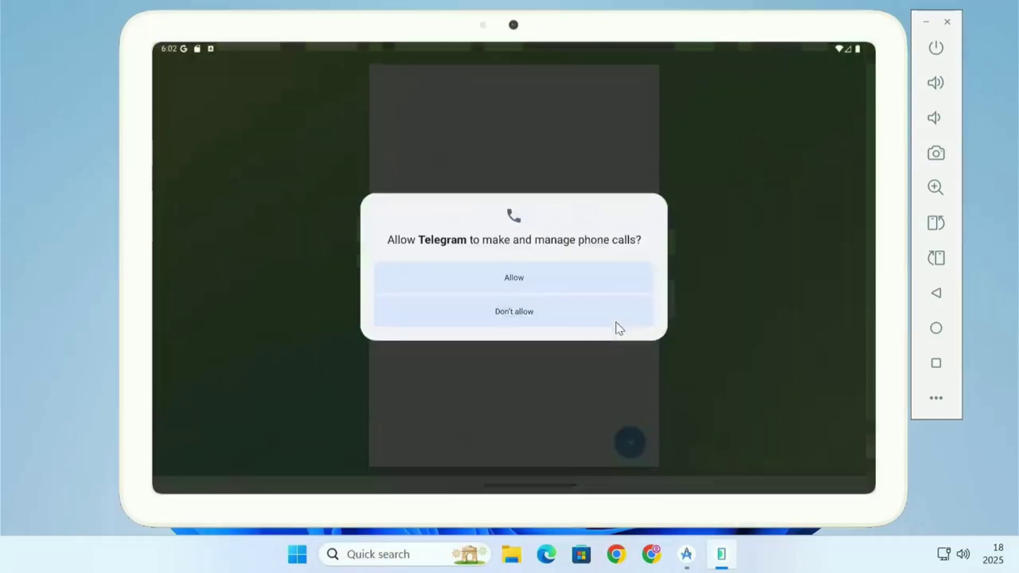
pyautogui.click(574, 290)
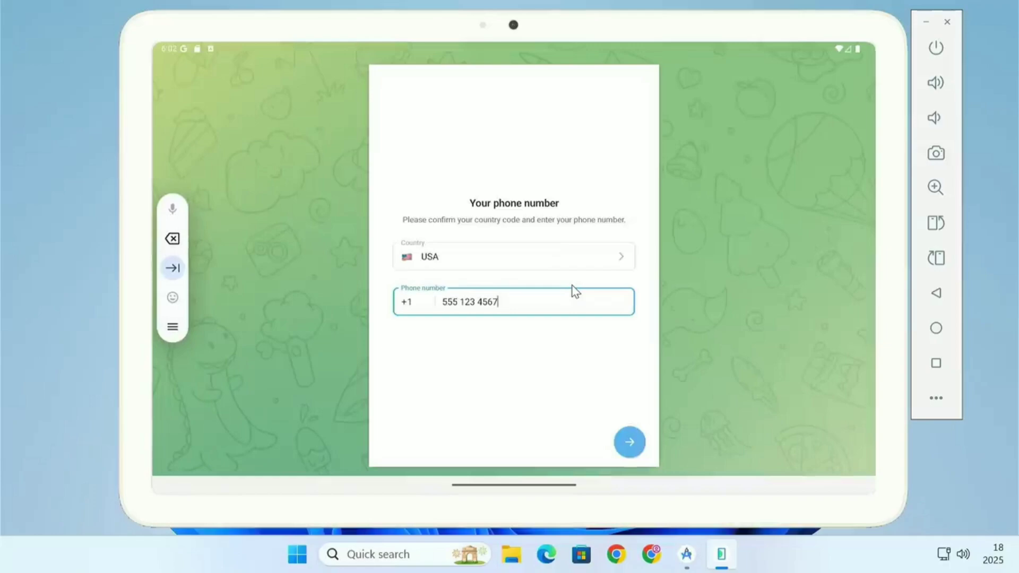
# - Switch back to the Play Store through recent apps and browse the Games section
pyautogui.click(936, 365)
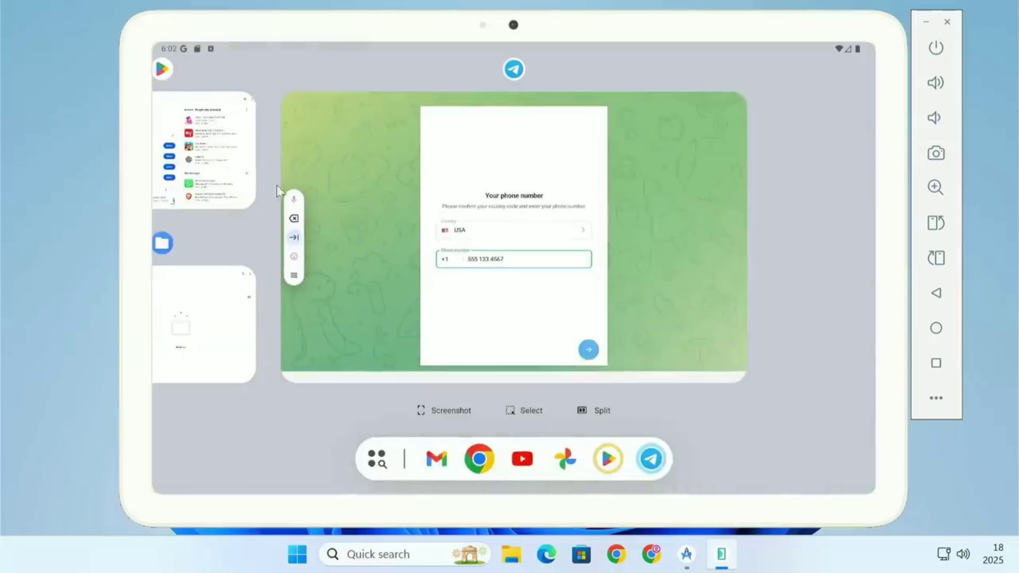
pyautogui.click(221, 154)
pyautogui.click(166, 71)
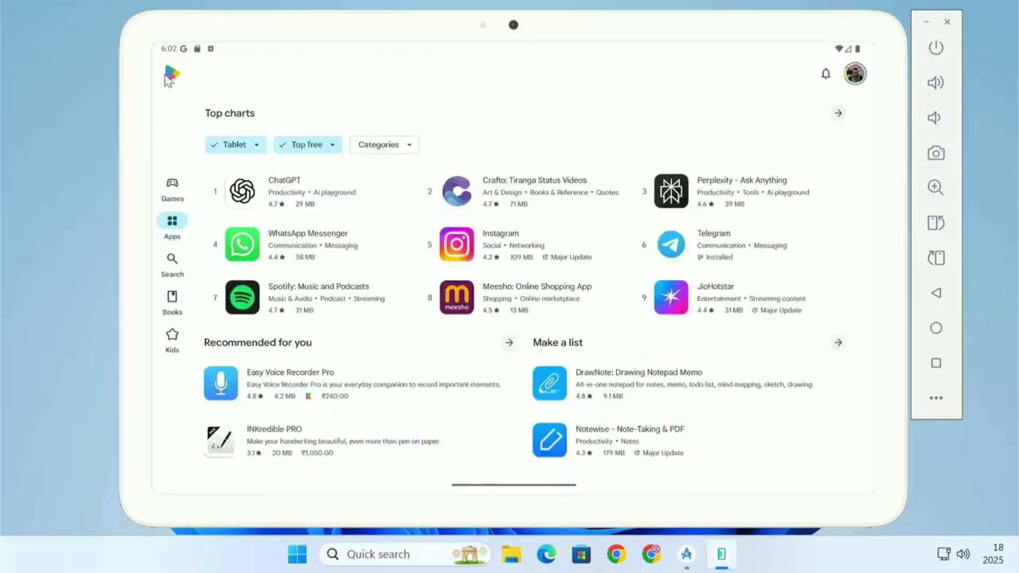
pyautogui.click(181, 183)
pyautogui.scroll(-15, 547, 266)
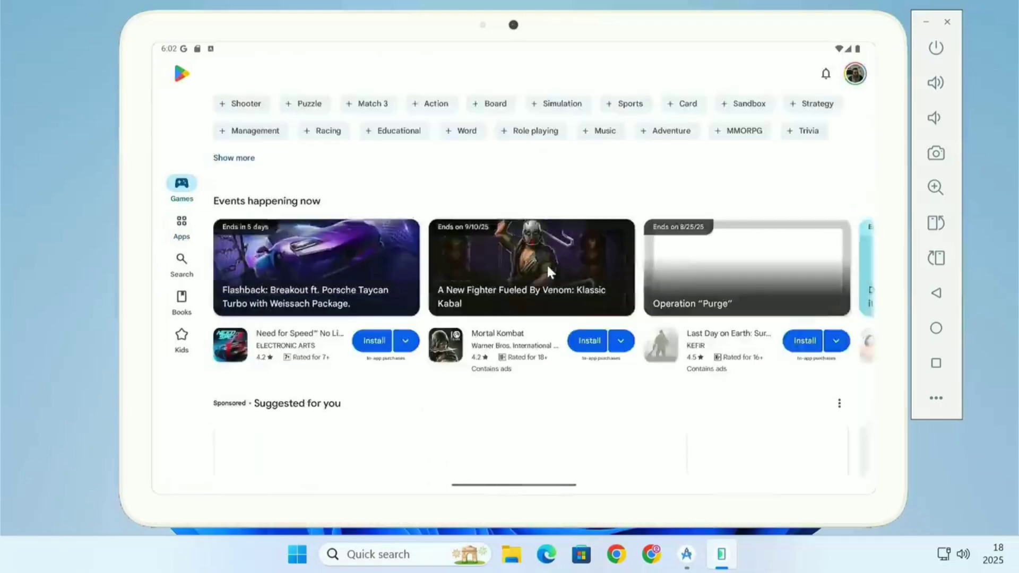
pyautogui.scroll(-8, 548, 271)
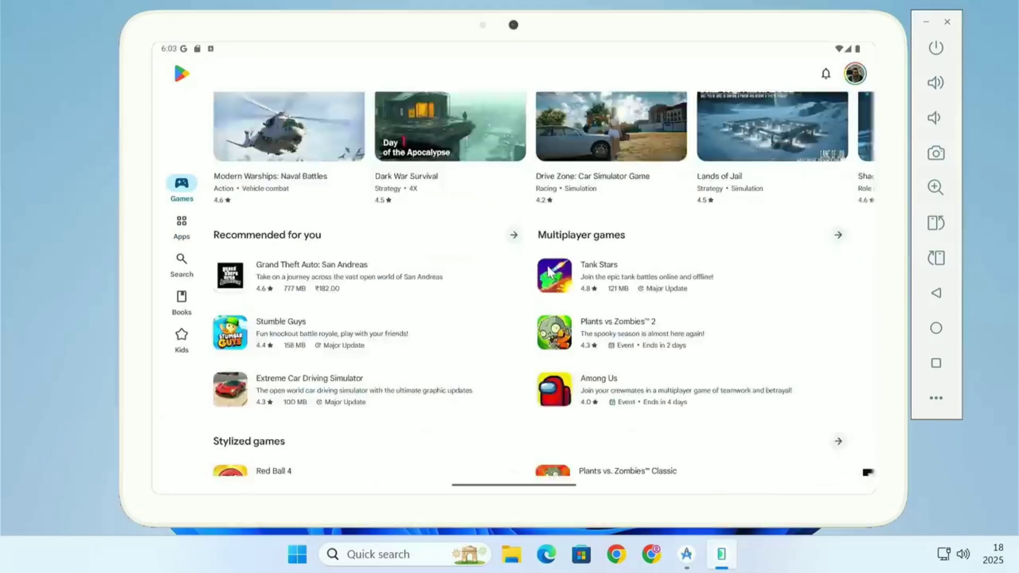
# - Search the Play Store for angry, pick angry birds 2, and install Angry Birds 2
pyautogui.click(182, 270)
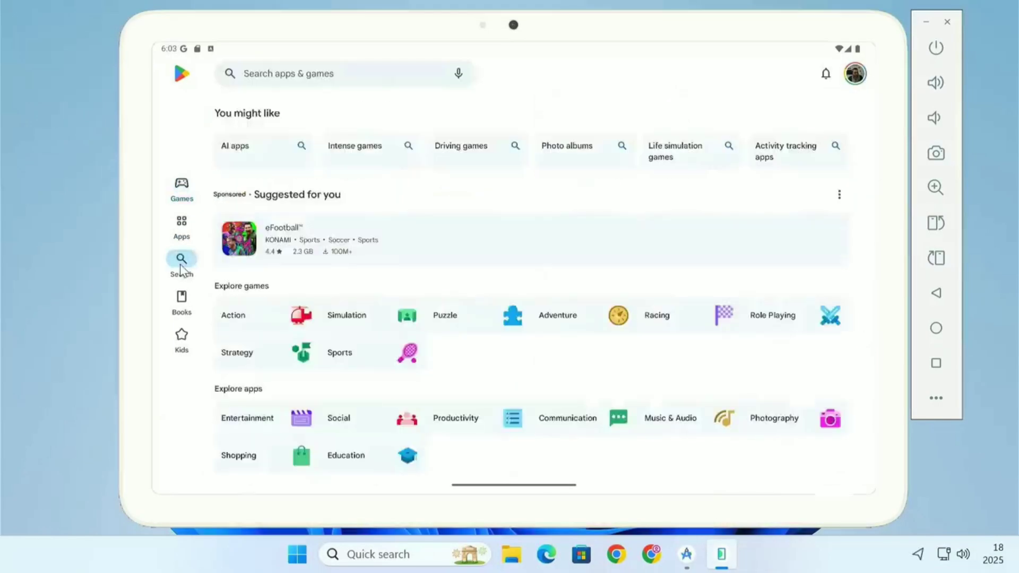
pyautogui.click(319, 78)
pyautogui.write('angry')
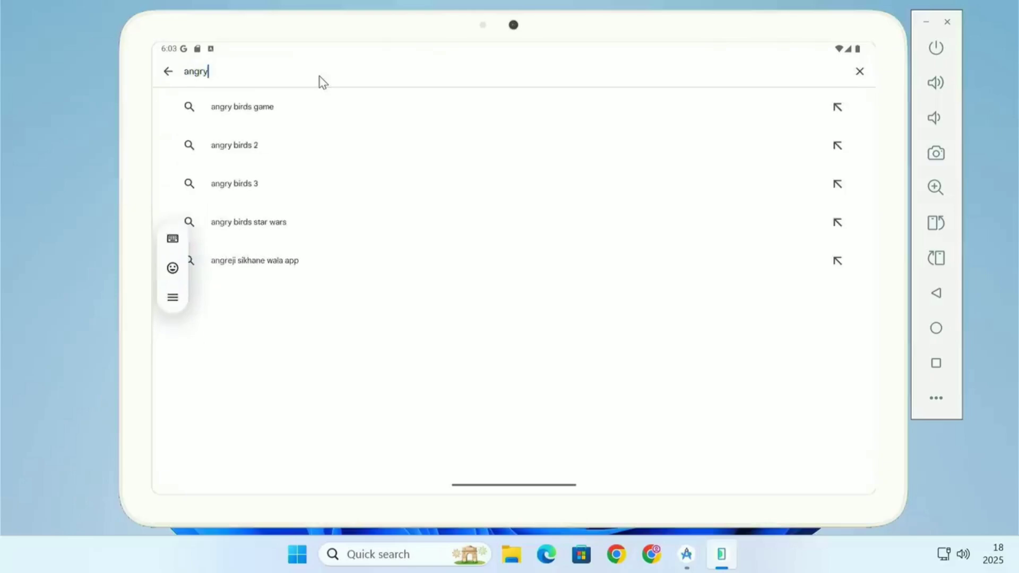
pyautogui.click(256, 147)
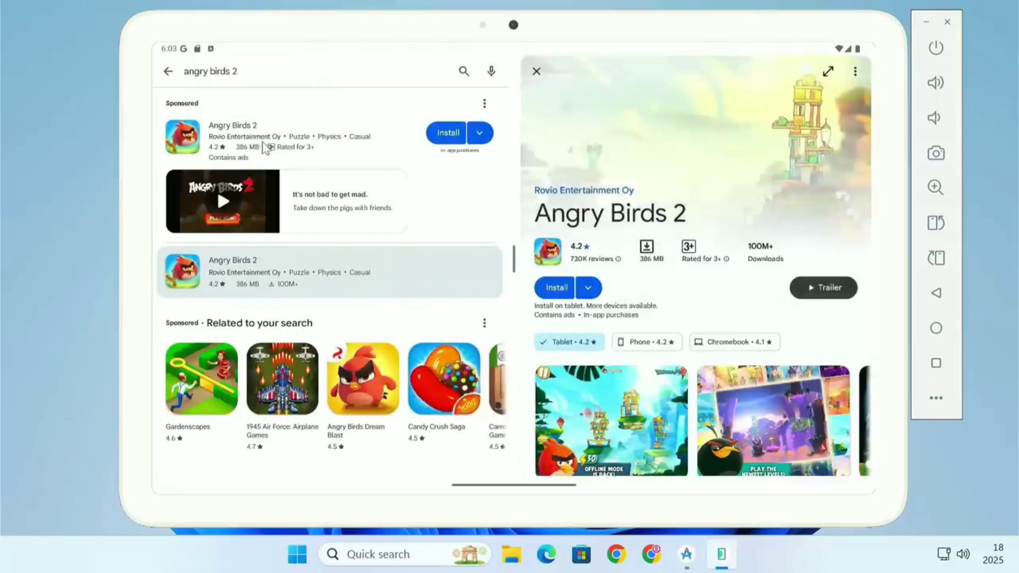
pyautogui.click(276, 140)
pyautogui.click(711, 190)
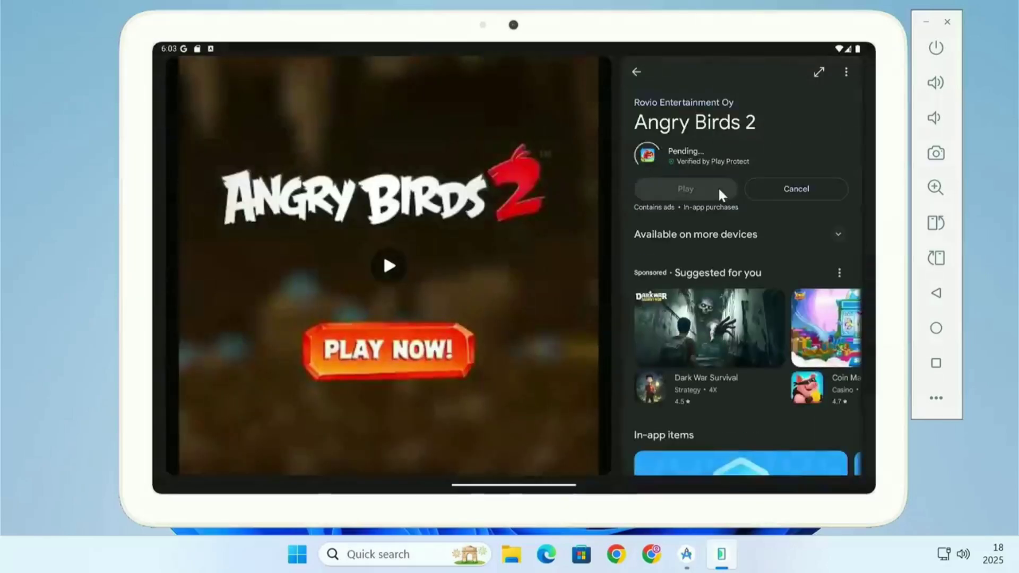
# - Go back, open the installed Angry Birds 2, and allow it to send notifications
pyautogui.click(636, 72)
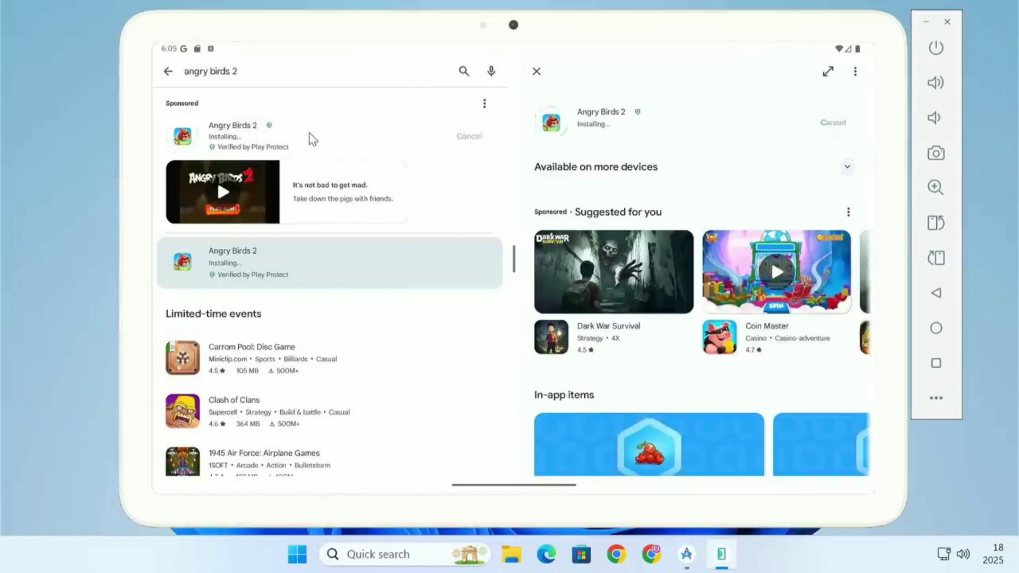
pyautogui.click(470, 145)
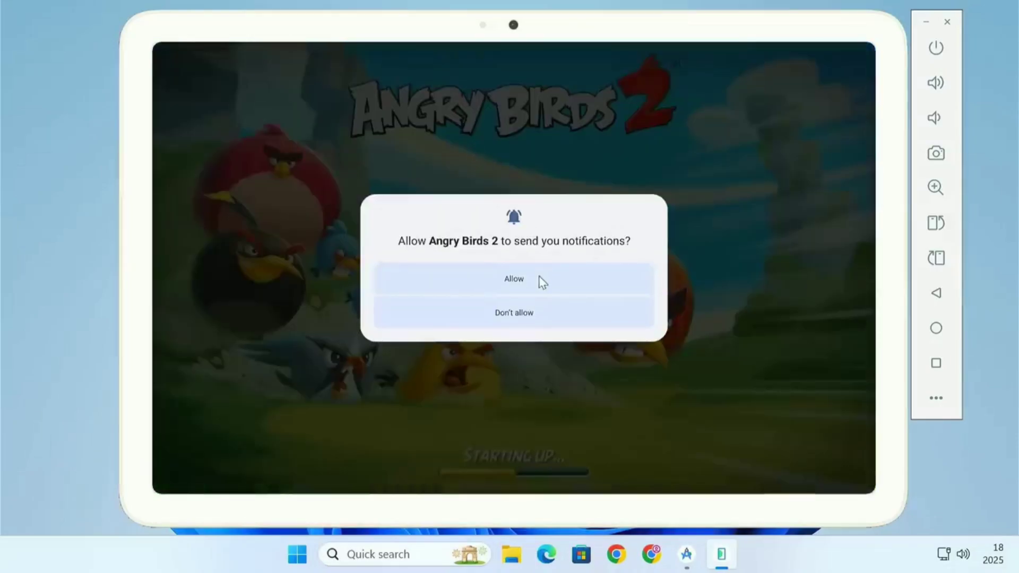
pyautogui.click(539, 280)
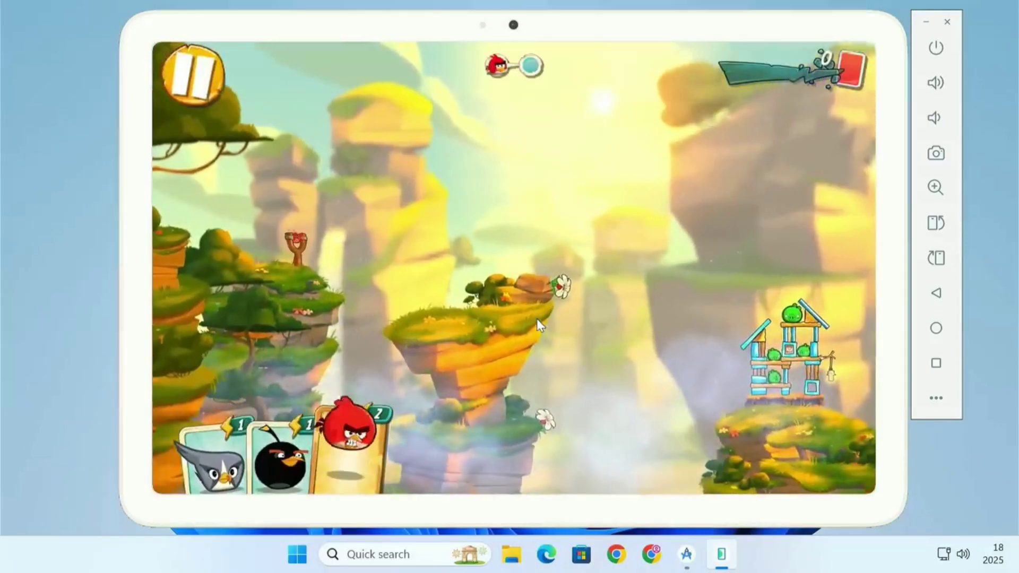
# - Play Angry Birds 2 by pulling back the slingshot to launch birds at the pigs' tower
pyautogui.moveTo(297, 240); pyautogui.dragTo(228, 259)
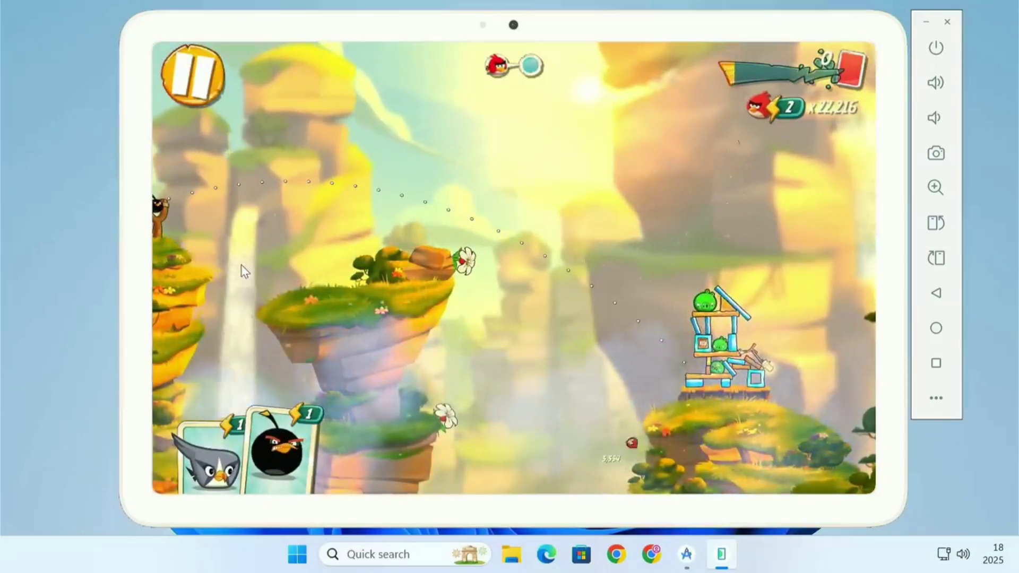
pyautogui.moveTo(241, 226); pyautogui.dragTo(169, 226)
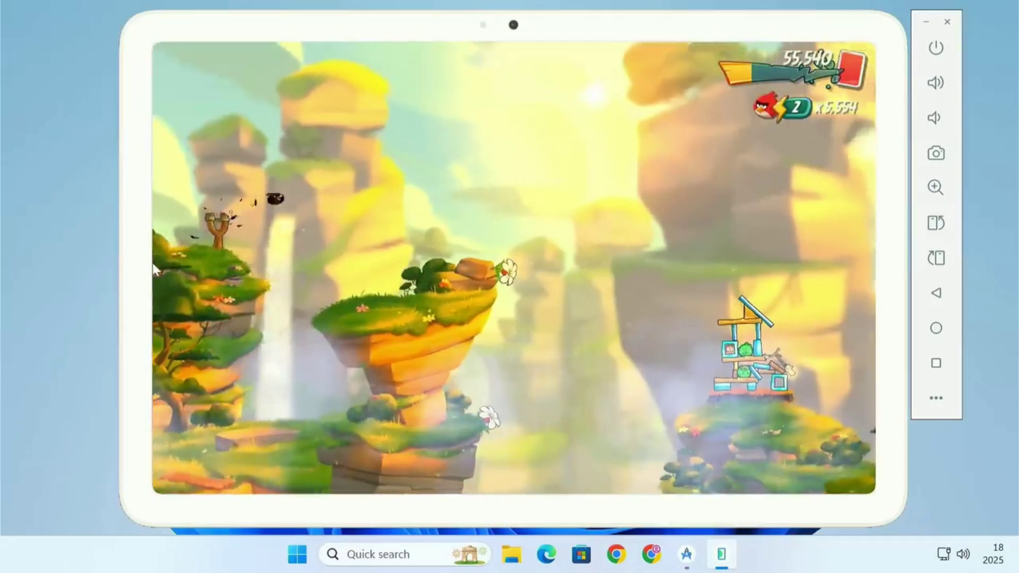